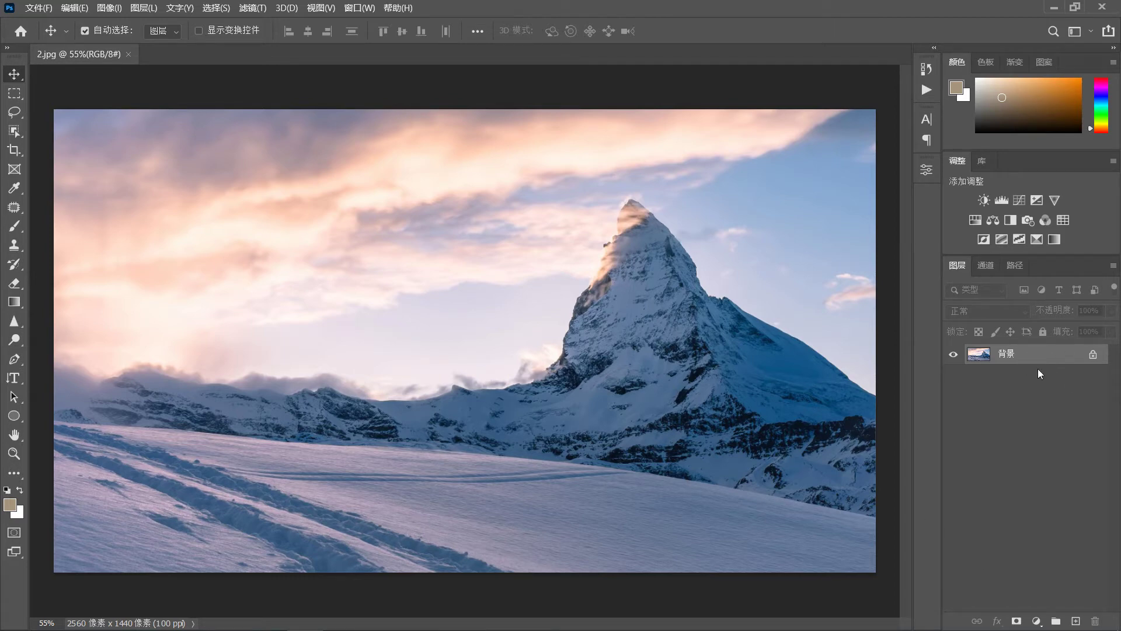
# Open and collapse the Actions panel, then close its dock shortcut.
pyautogui.click(926, 89)
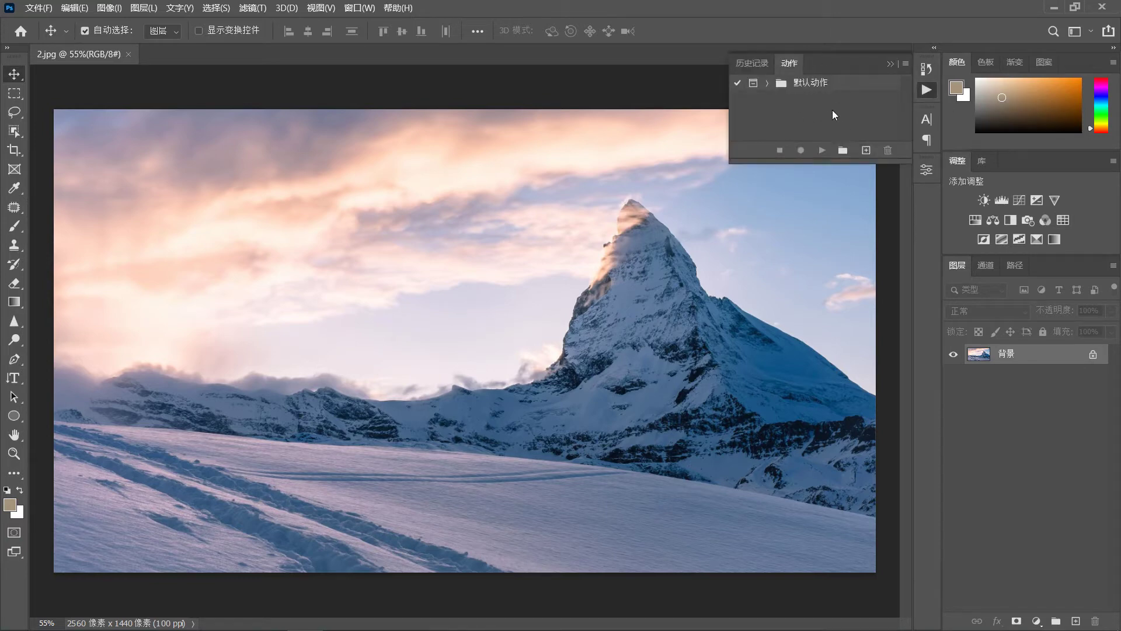
pyautogui.click(890, 63)
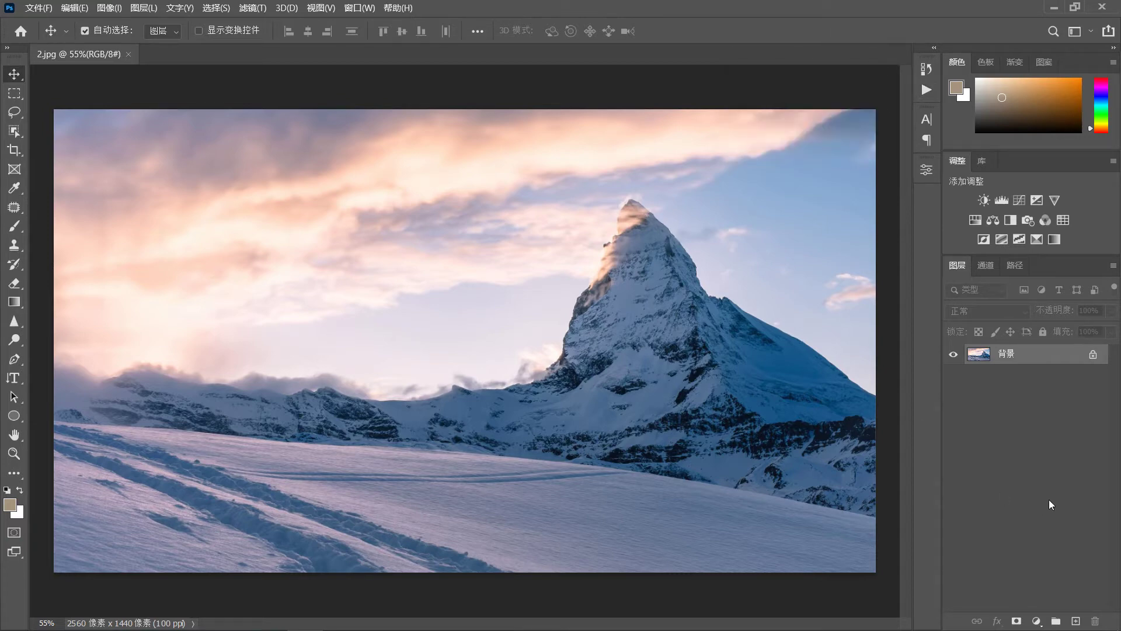
pyautogui.rightClick(927, 90)
pyautogui.click(963, 93)
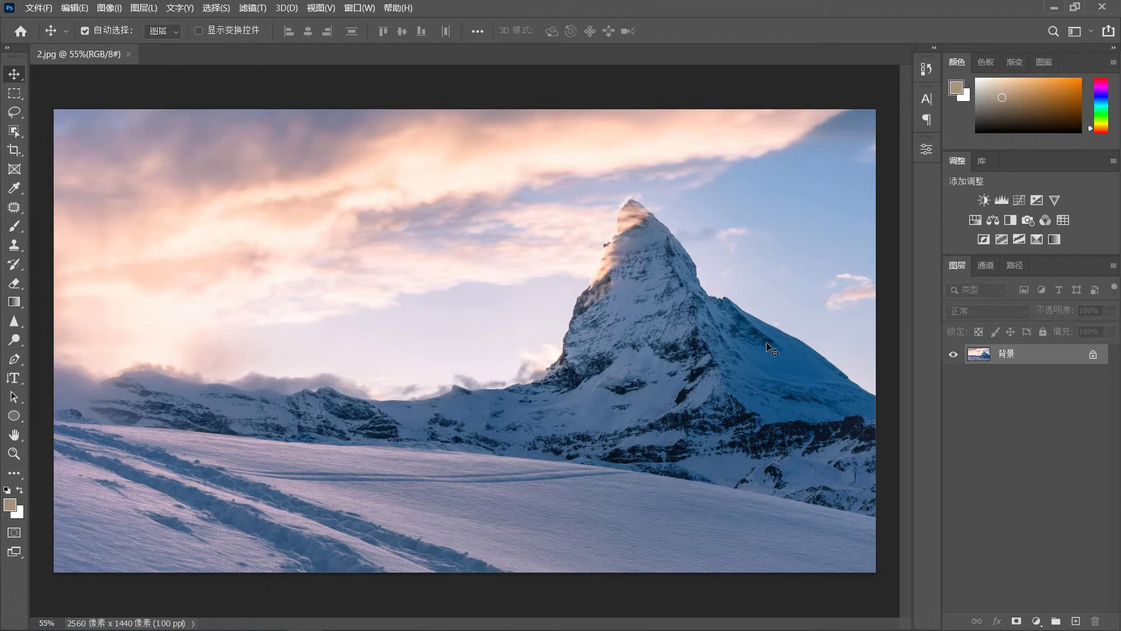
# Reopen Actions with Alt+F9, drop its dock shortcut again, then show Actions from the Window menu.
pyautogui.hotkey('alt', 'F9')
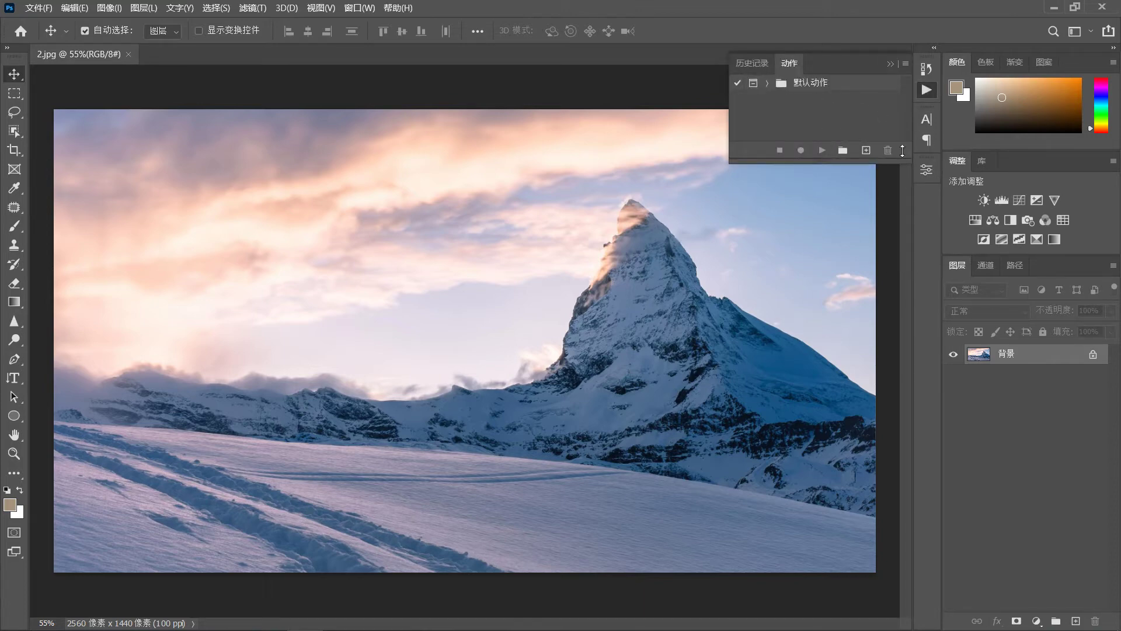
pyautogui.click(924, 92)
pyautogui.rightClick(926, 93)
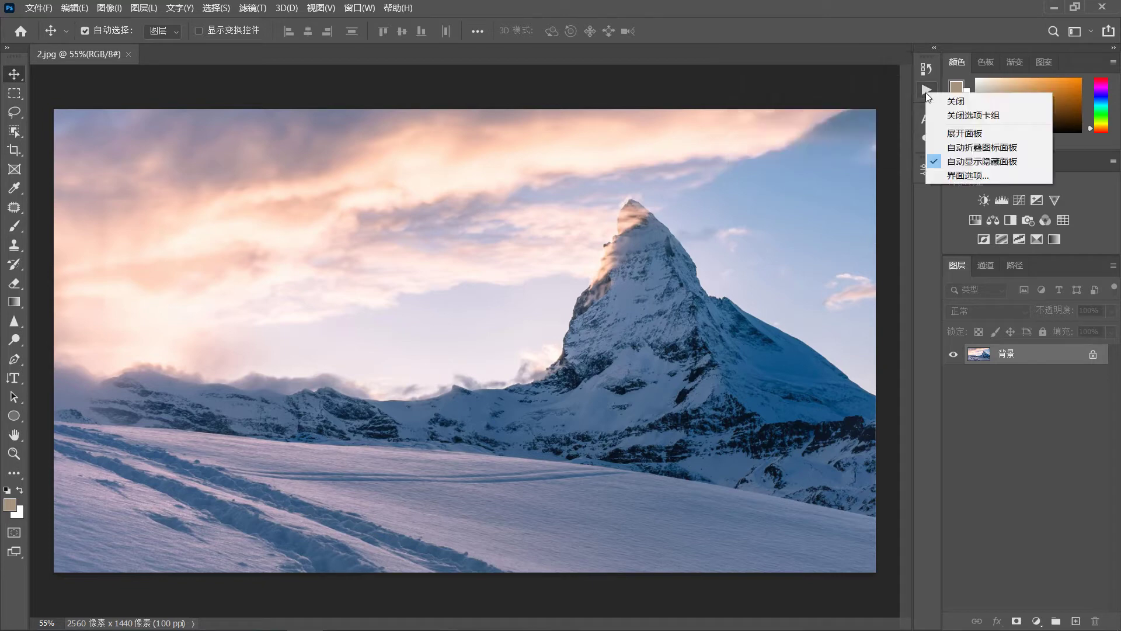
pyautogui.click(945, 100)
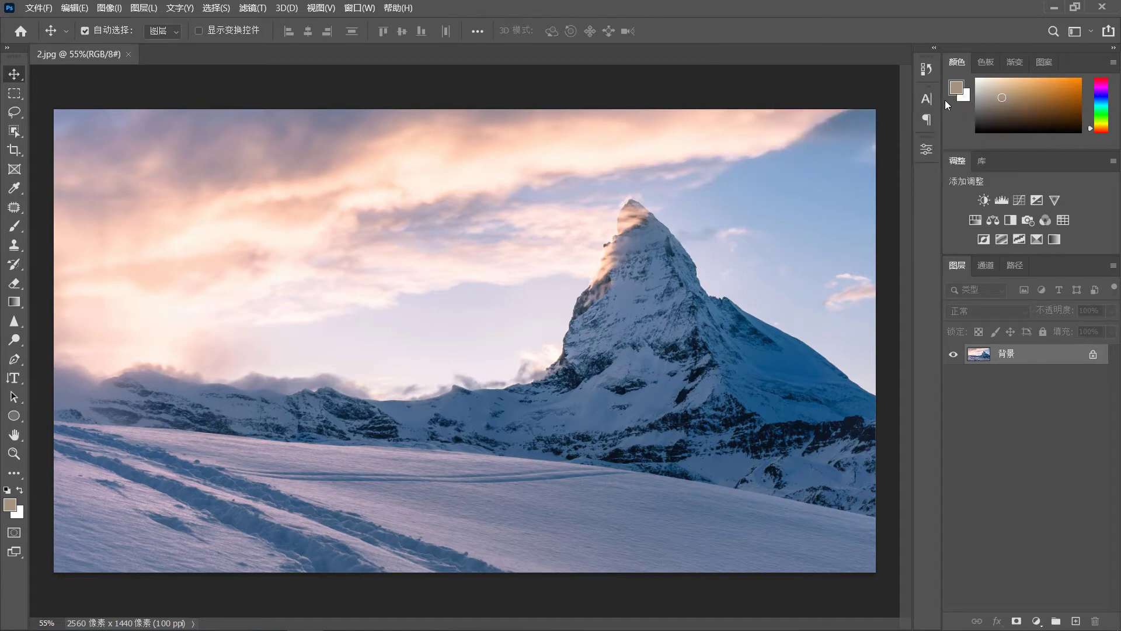
pyautogui.click(357, 8)
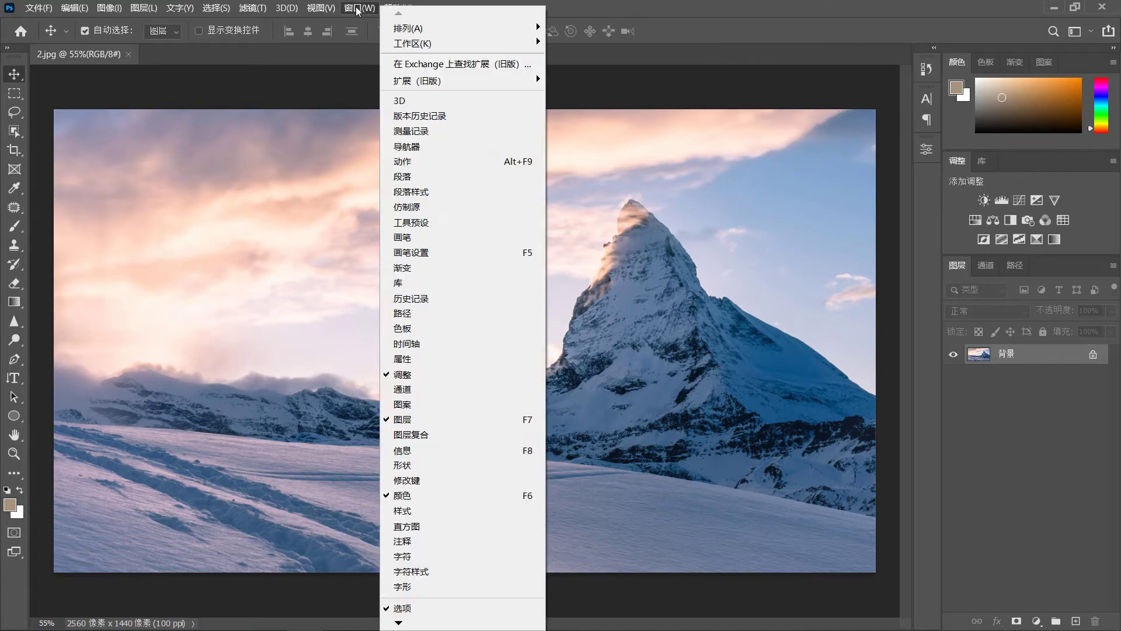
pyautogui.click(467, 168)
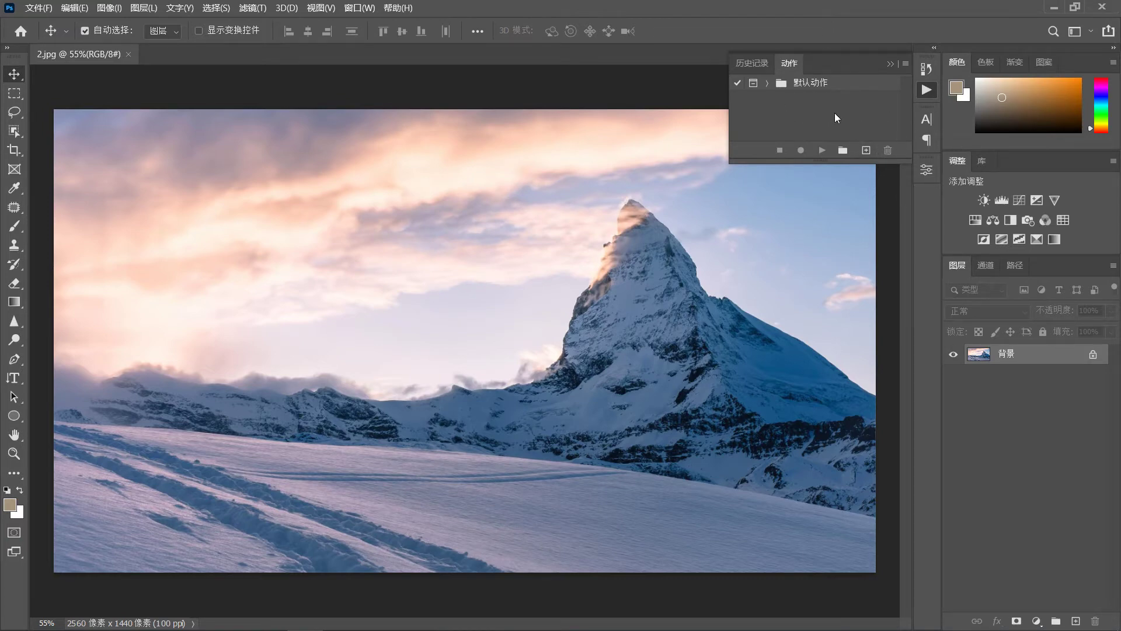
# Expand the 默认动作 set and select its 木质画框 - 50 像素 action.
pyautogui.click(818, 85)
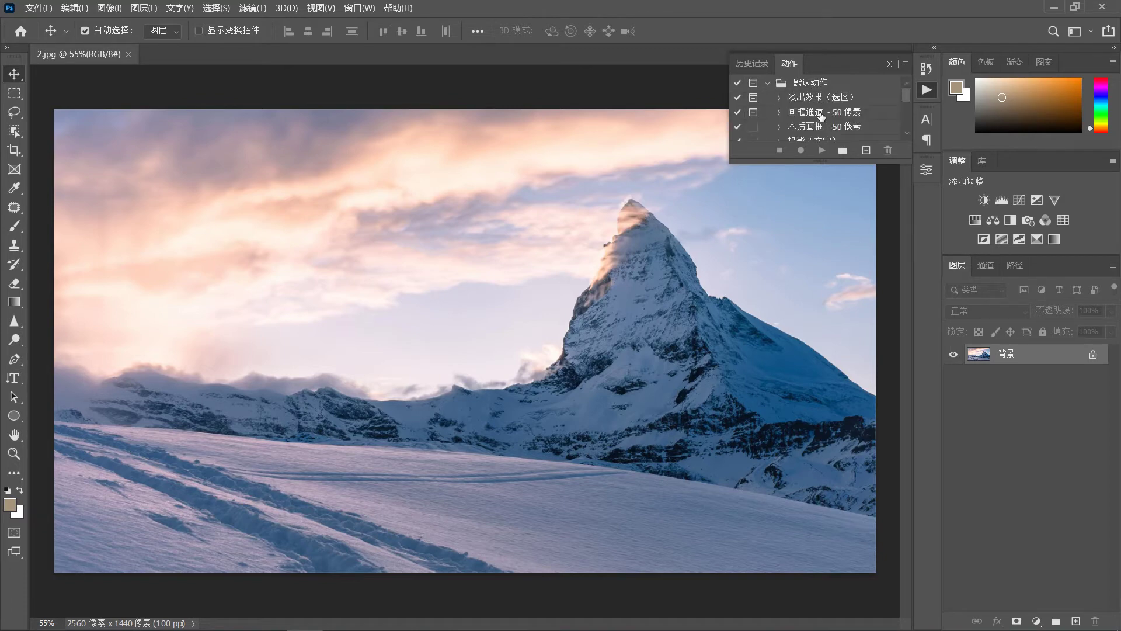
pyautogui.scroll(-1, 822, 131)
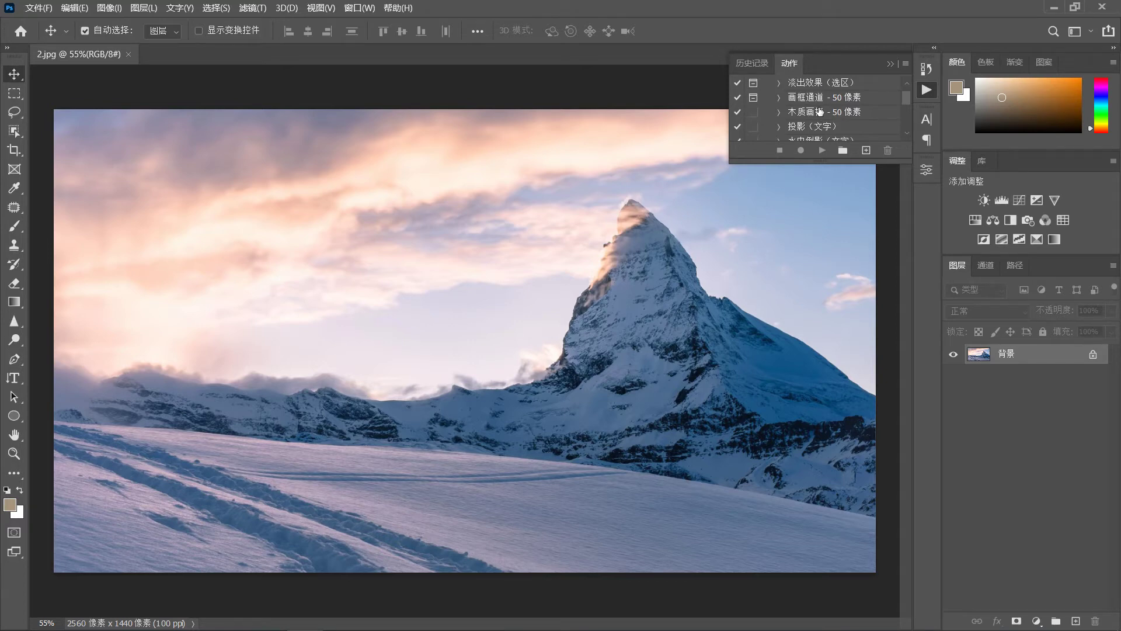
pyautogui.scroll(-1, 820, 113)
pyautogui.scroll(1, 824, 119)
pyautogui.click(806, 115)
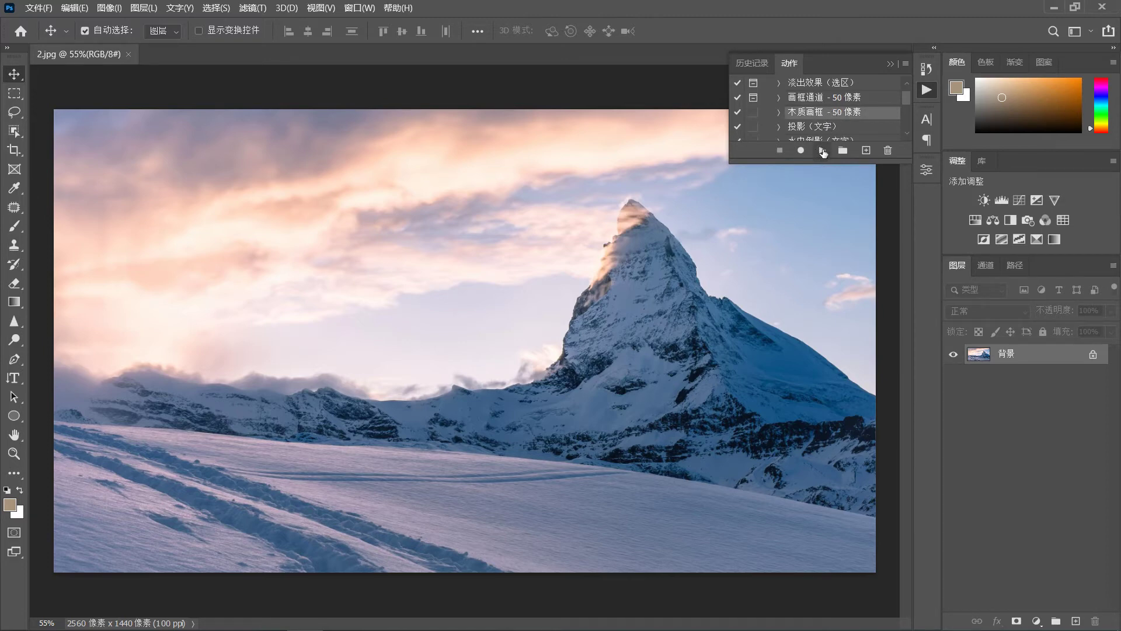
# Play the 50-pixel wood frame action past the size warning, then revert the photo with F12.
pyautogui.click(823, 151)
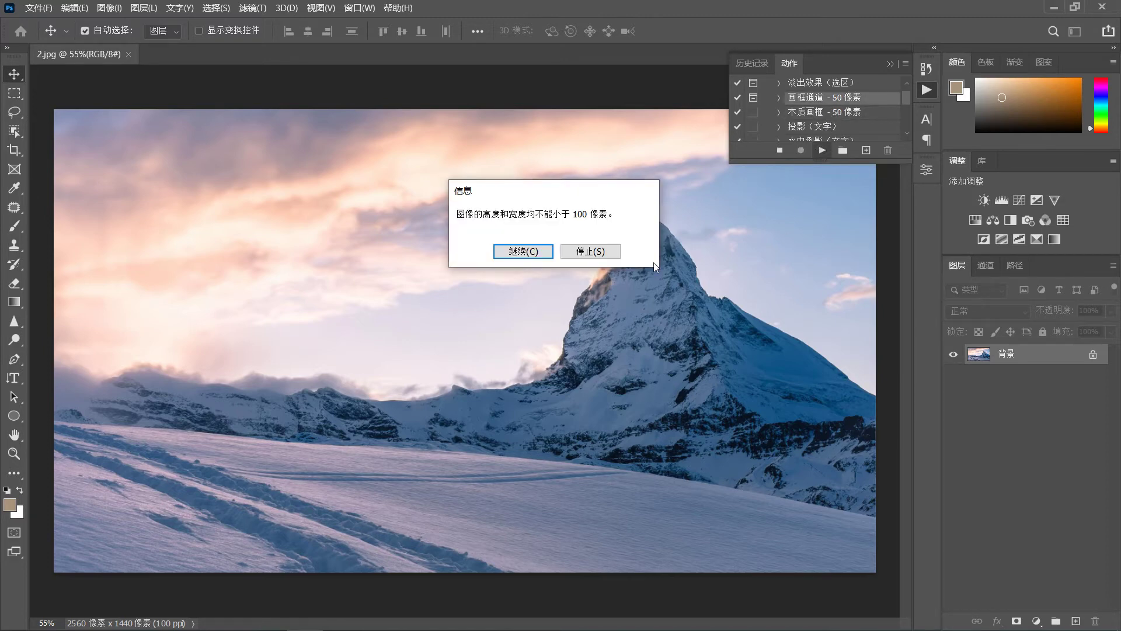
pyautogui.click(523, 251)
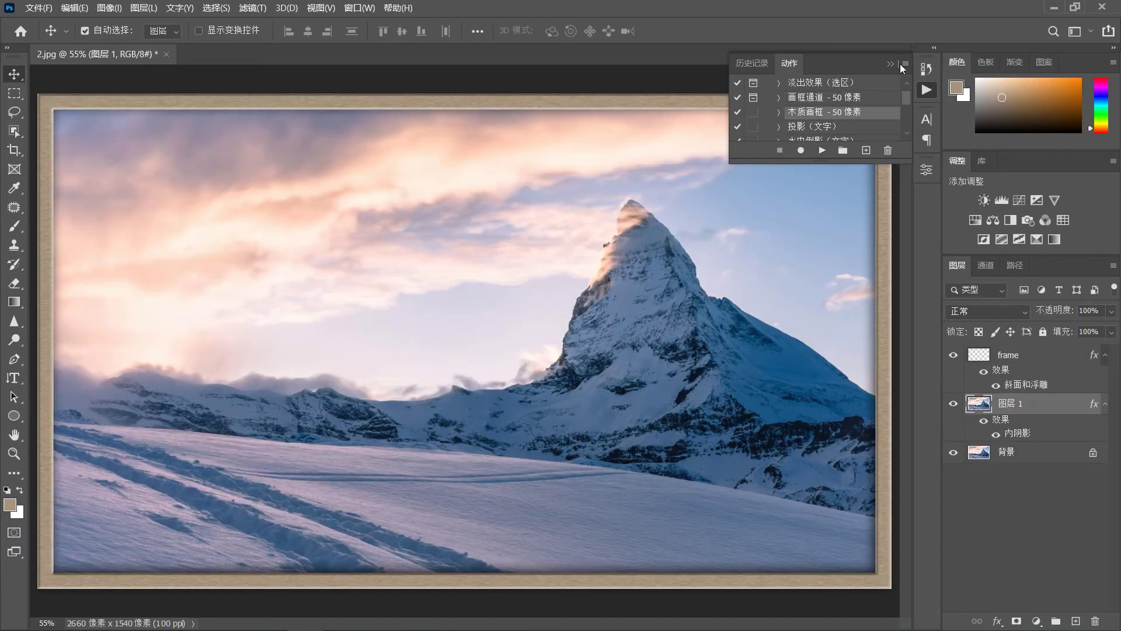
pyautogui.click(891, 63)
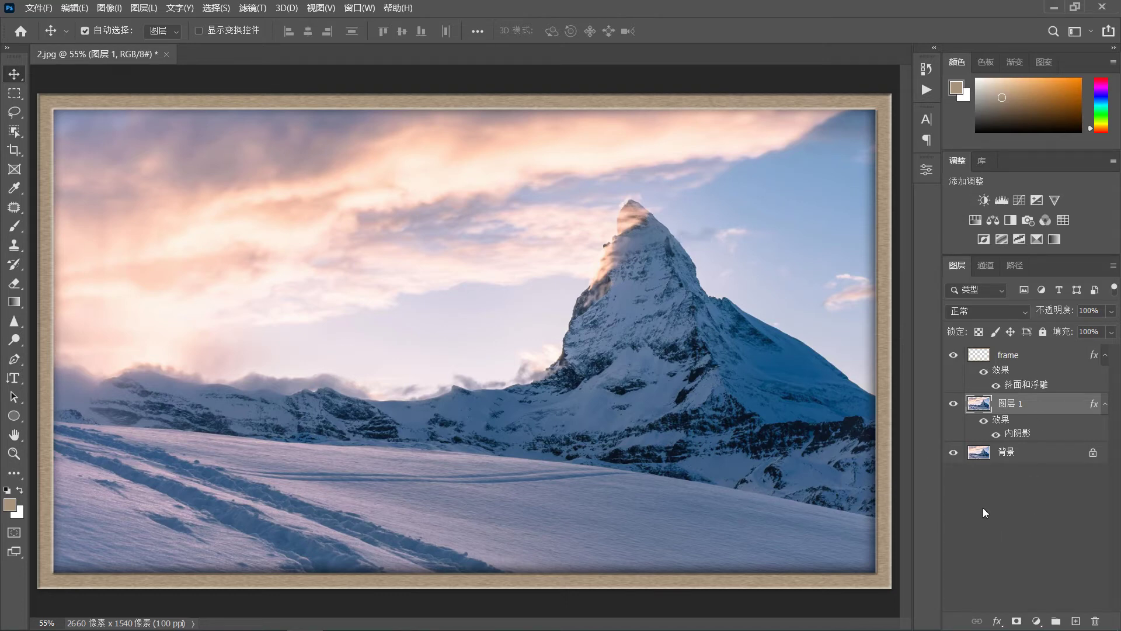
pyautogui.press('F12')
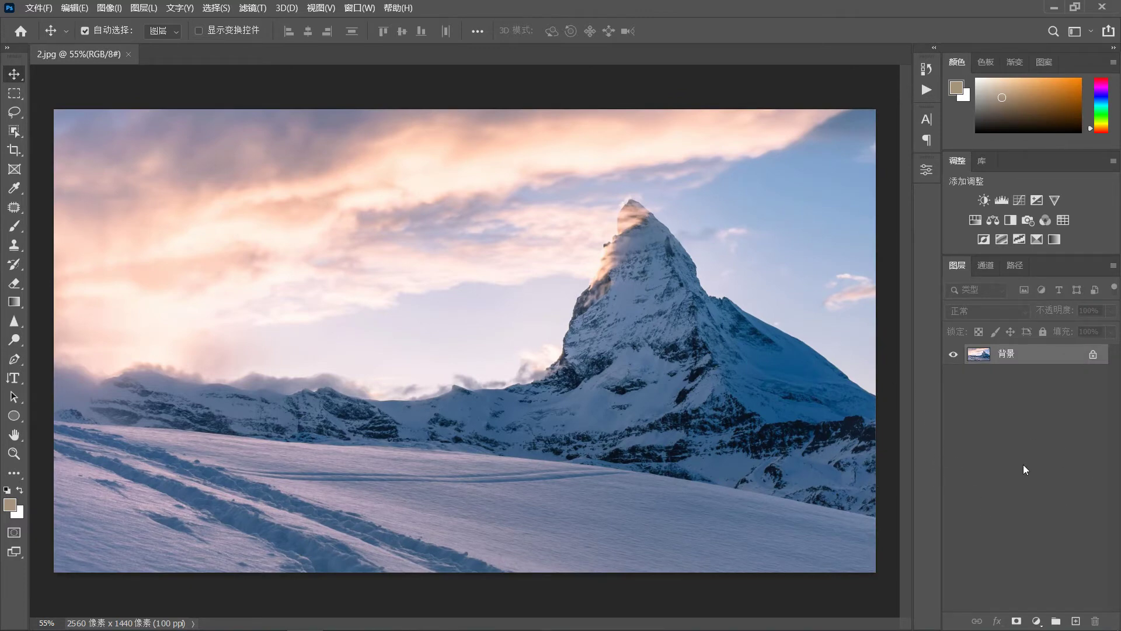
# Start a new action and check its Set list, then cancel and collapse 默认动作.
pyautogui.click(927, 91)
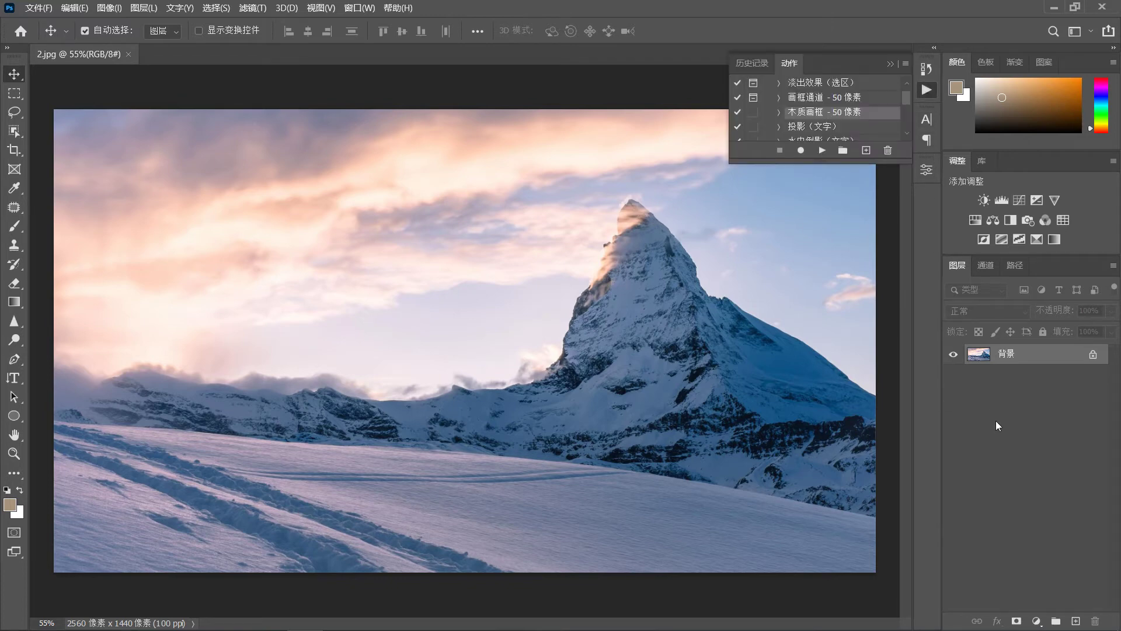
pyautogui.click(867, 151)
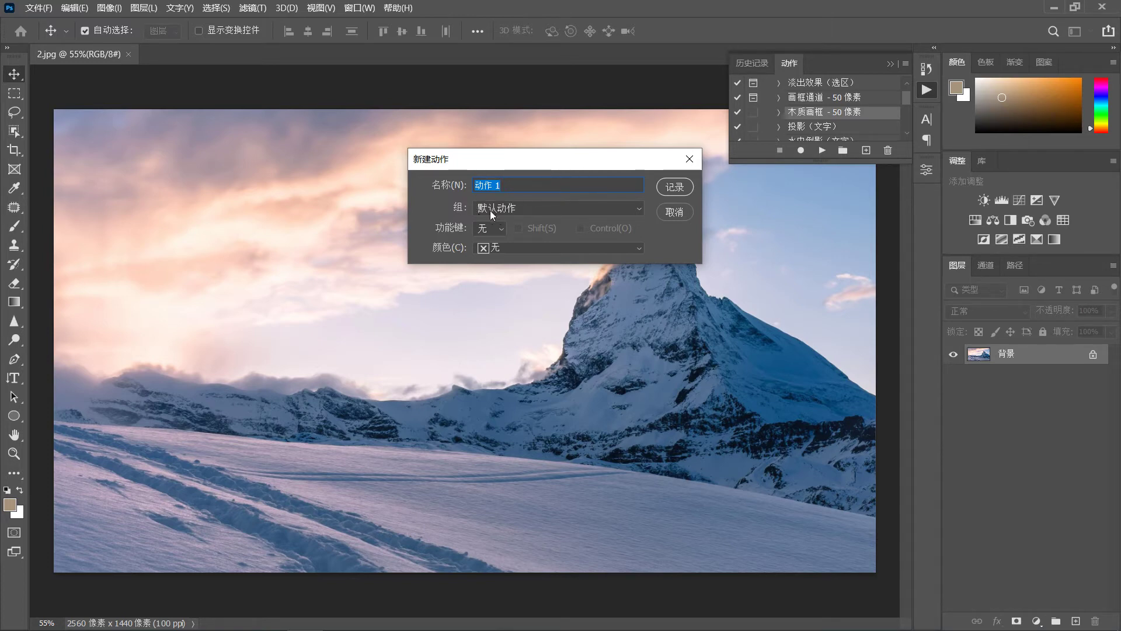
pyautogui.click(544, 206)
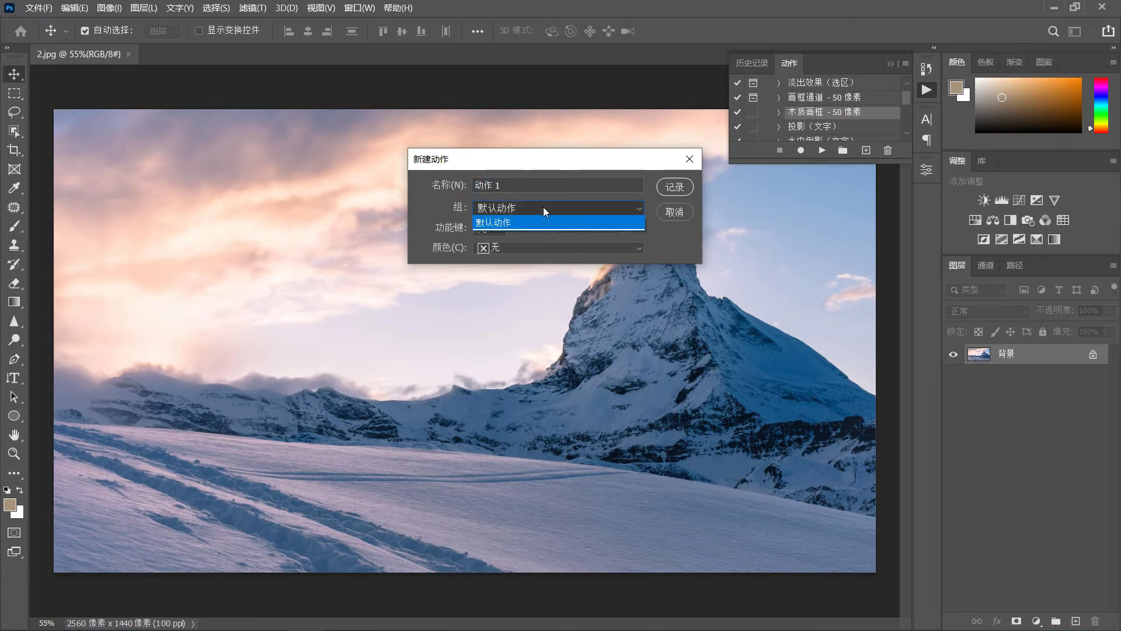
pyautogui.click(543, 207)
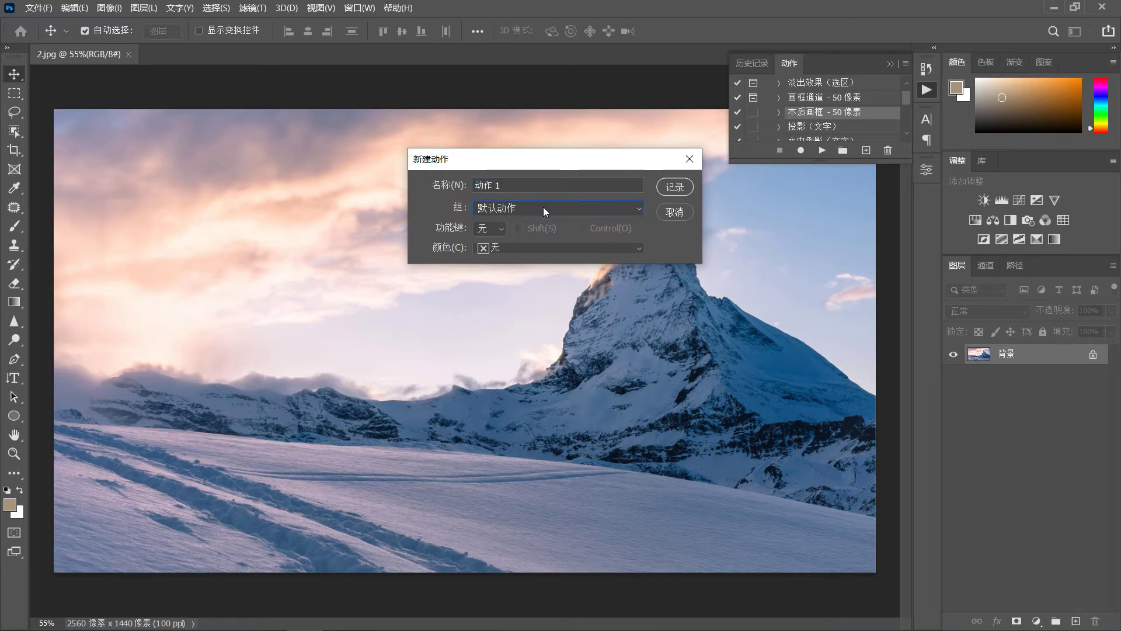
pyautogui.click(687, 161)
pyautogui.scroll(2, 803, 108)
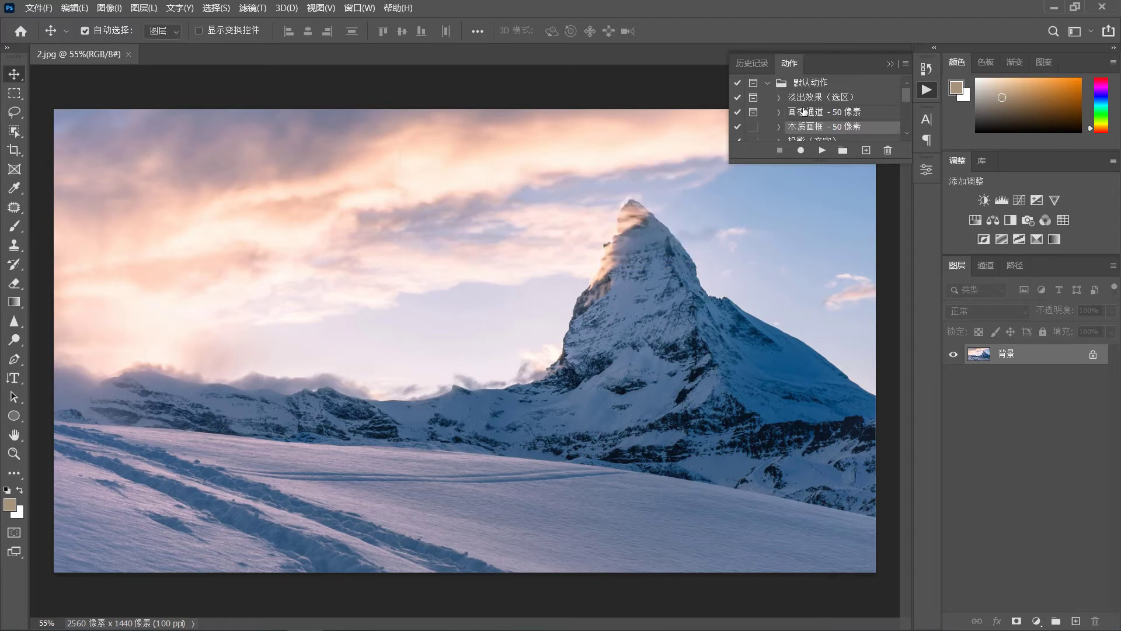
pyautogui.click(769, 83)
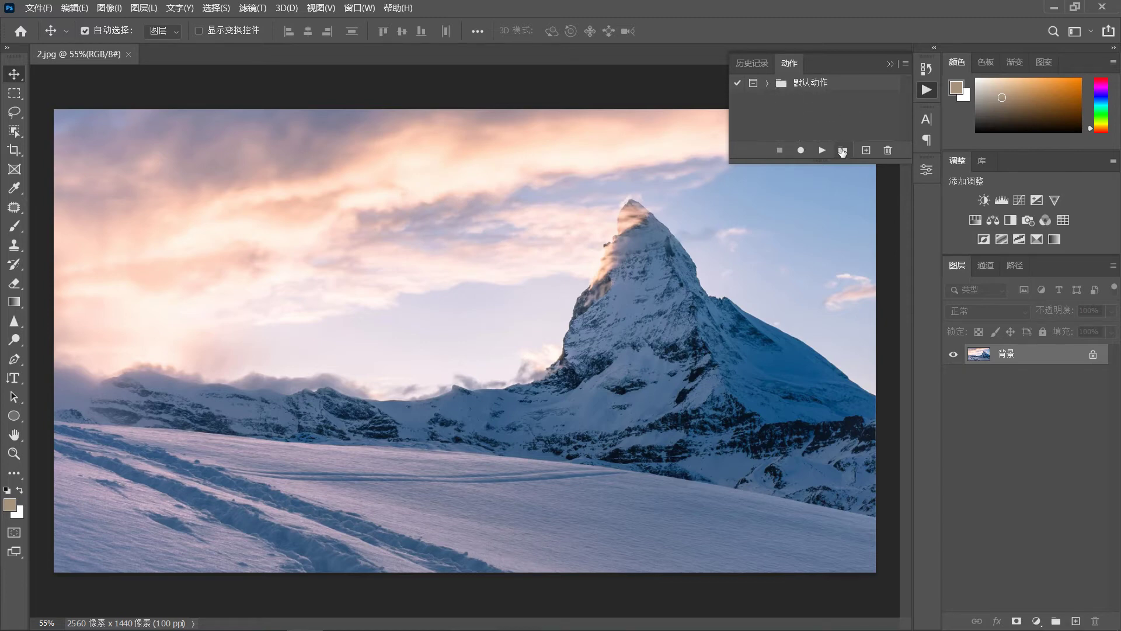
# Create a new set named 我的动作 beneath 默认动作, typing the name with pinyin.
pyautogui.click(842, 151)
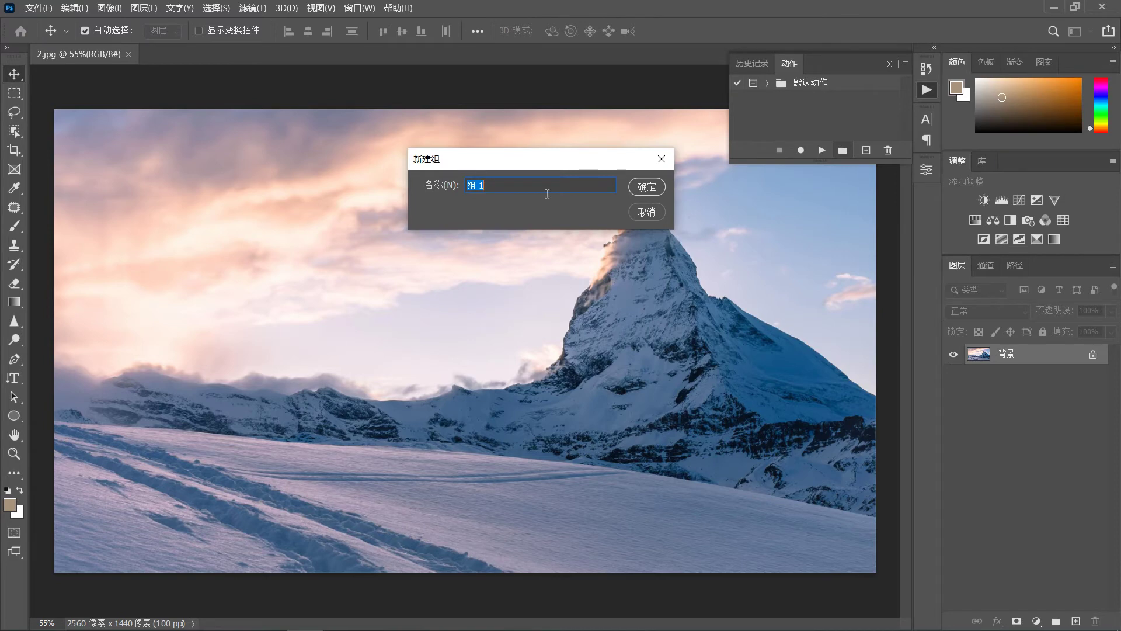
pyautogui.write('wod')
pyautogui.write('e')
pyautogui.press('BackSpace')
pyautogui.press('BackSpace')
pyautogui.press('BackSpace')
pyautogui.press('BackSpace')
pyautogui.write('w')
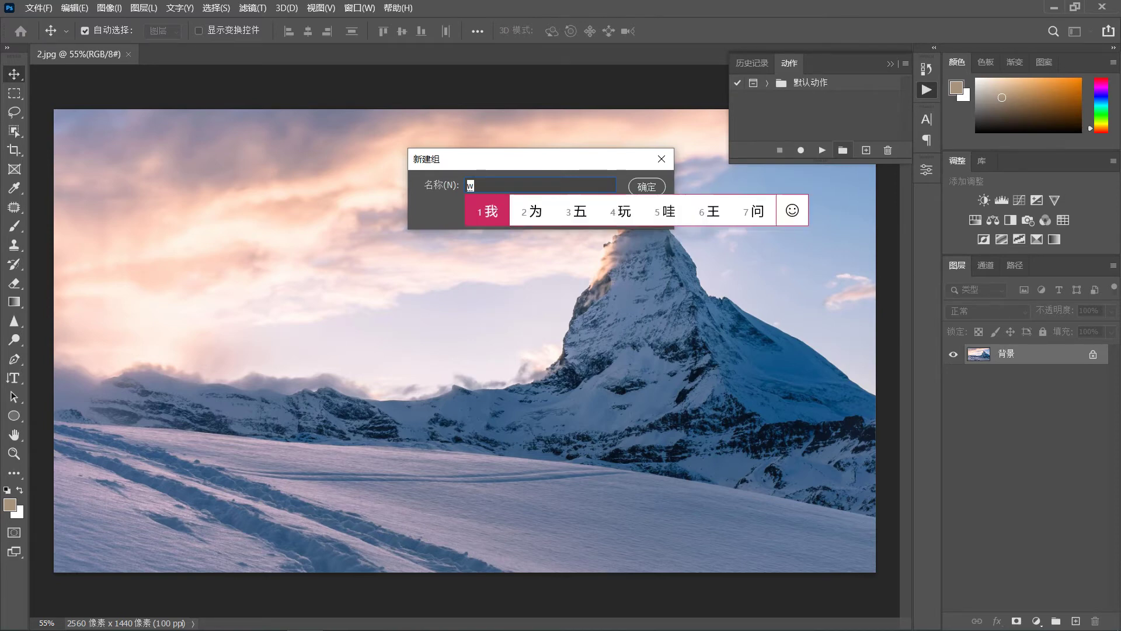
pyautogui.write('ode')
pyautogui.press('space')
pyautogui.write('dongzuo')
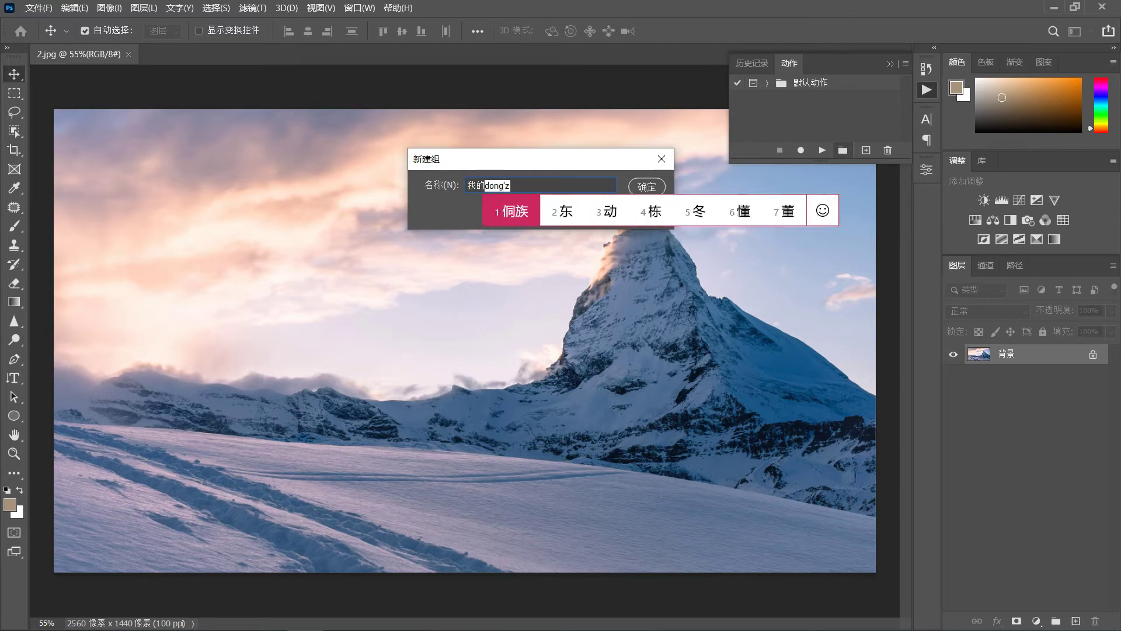
pyautogui.press('space')
pyautogui.click(647, 188)
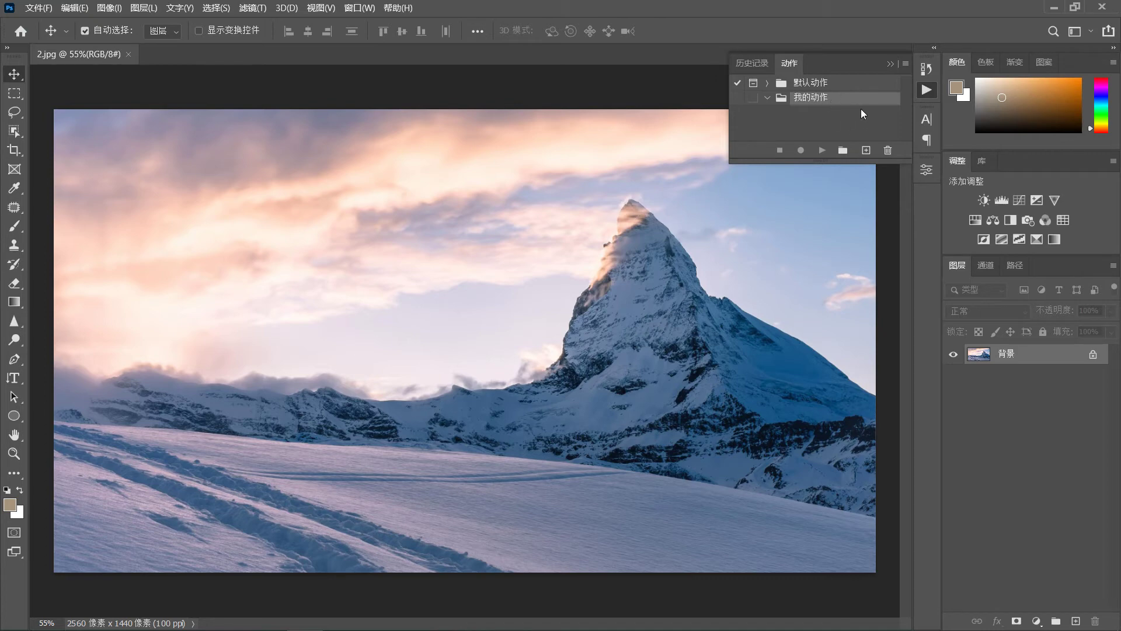
# Create action 动作 1 in the 我的动作 set and begin recording.
pyautogui.click(866, 150)
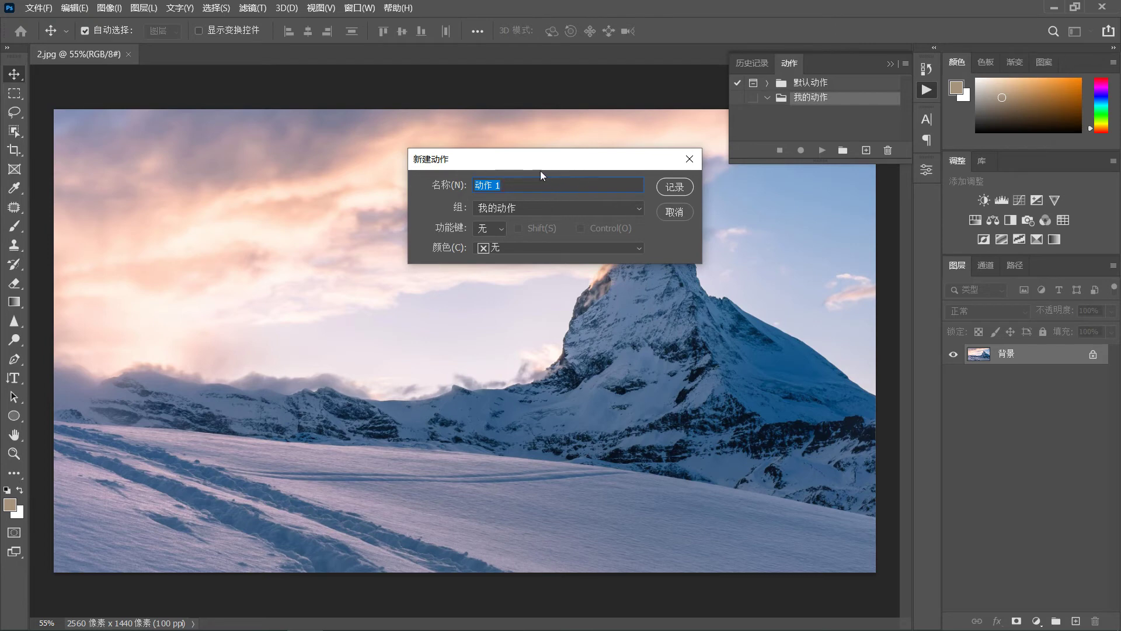
pyautogui.click(528, 211)
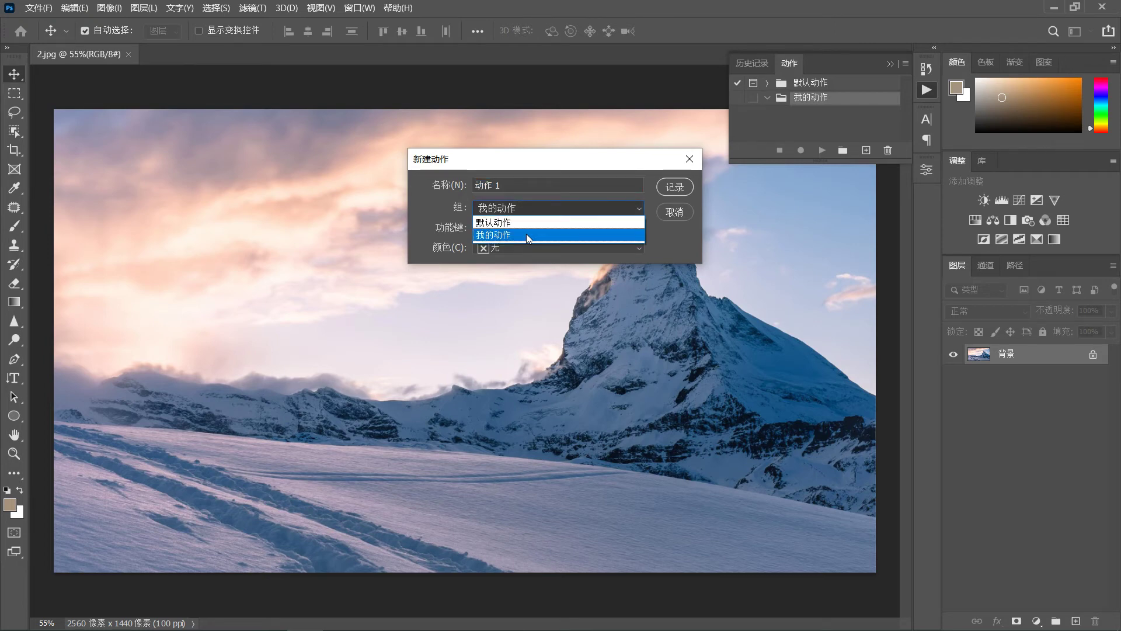
pyautogui.click(526, 234)
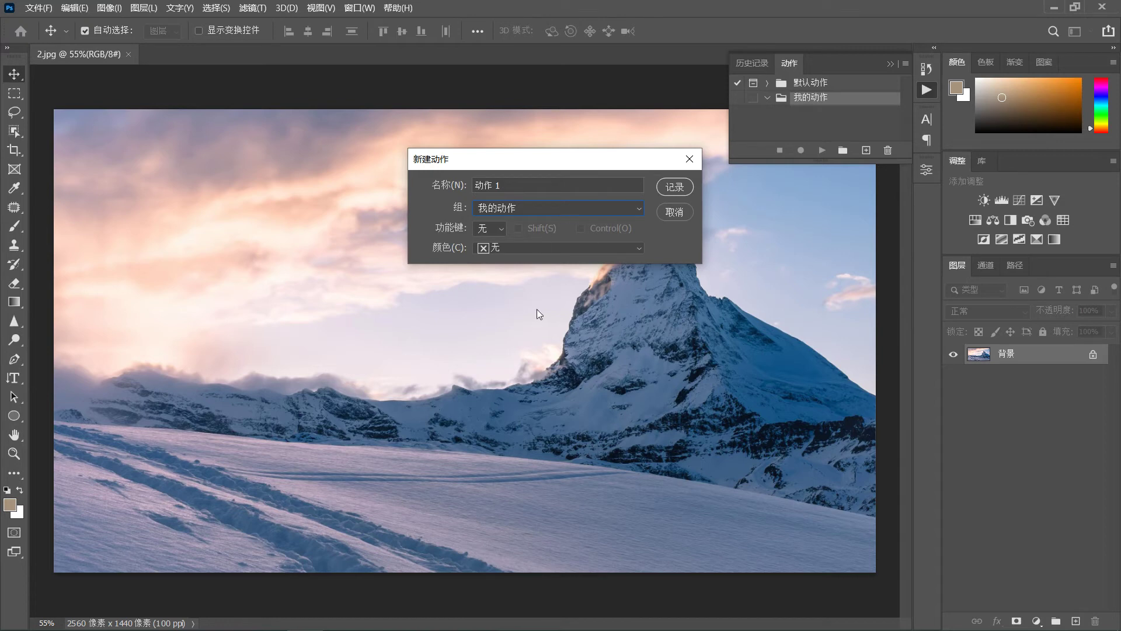
pyautogui.click(671, 187)
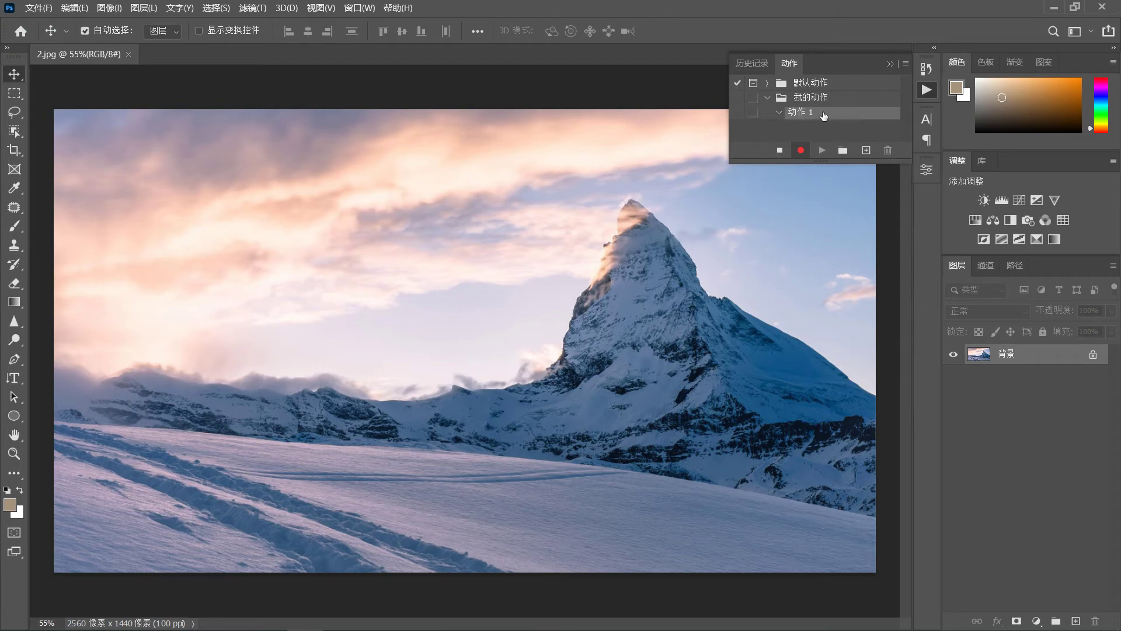
# Confirm recording is on and add a Gradient Map using the purple-to-orange preset.
pyautogui.click(800, 150)
pyautogui.click(891, 63)
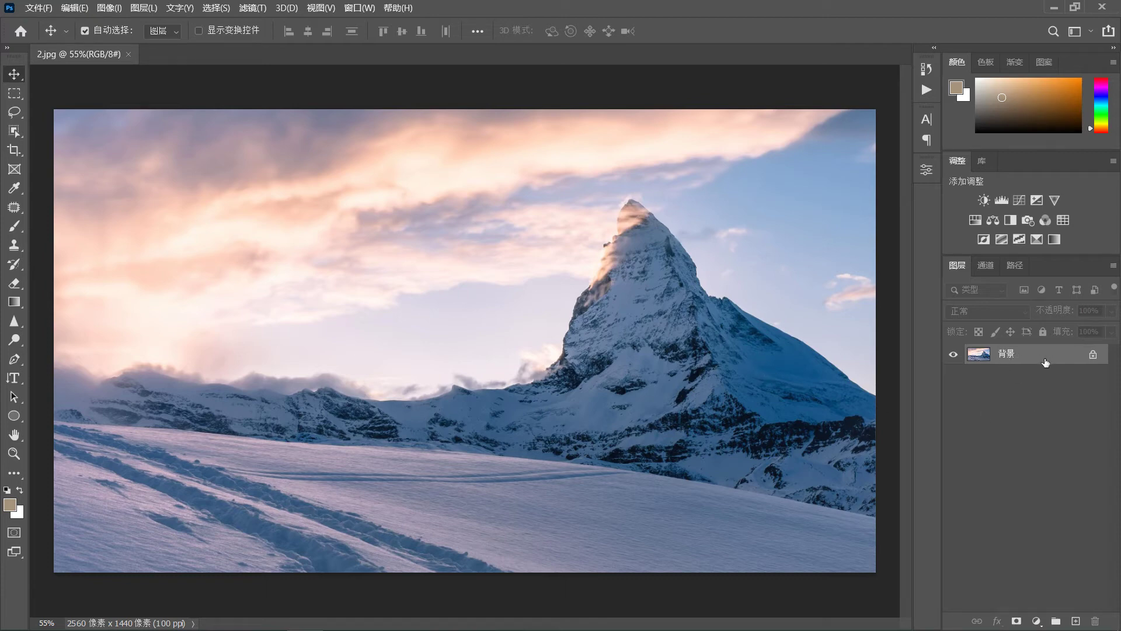
pyautogui.click(1055, 239)
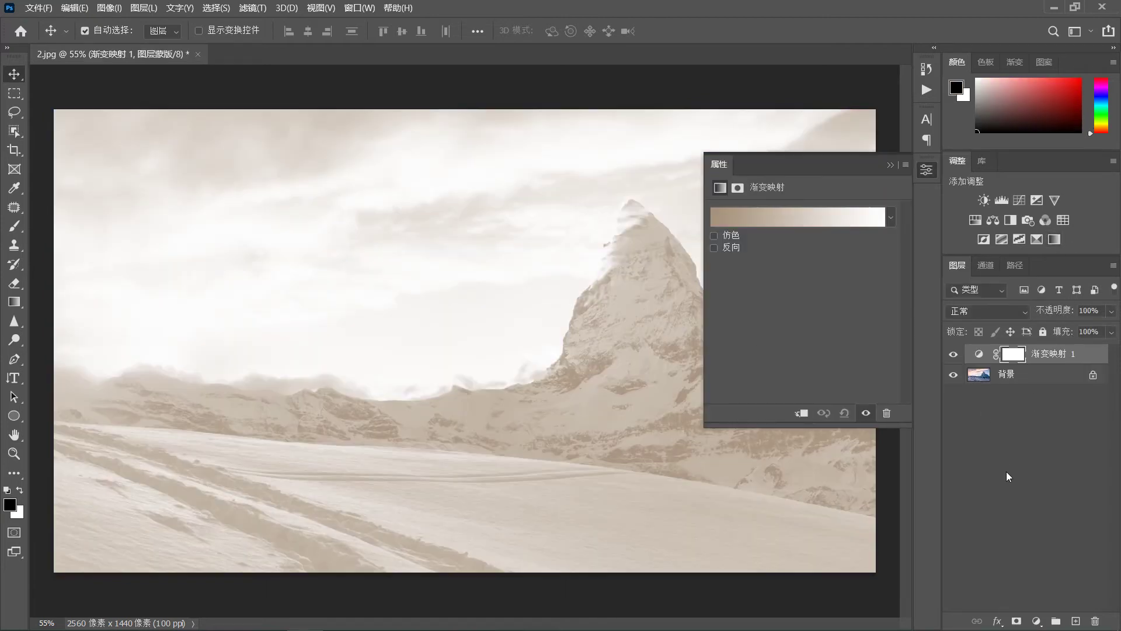
pyautogui.click(805, 216)
pyautogui.scroll(-5, 725, 121)
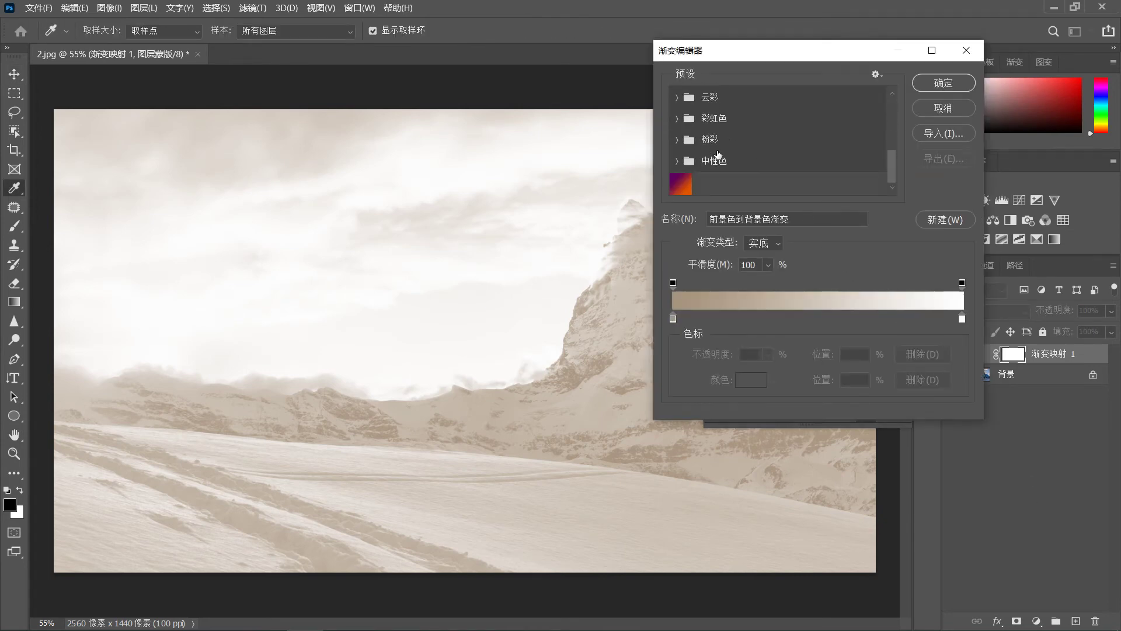
pyautogui.click(681, 183)
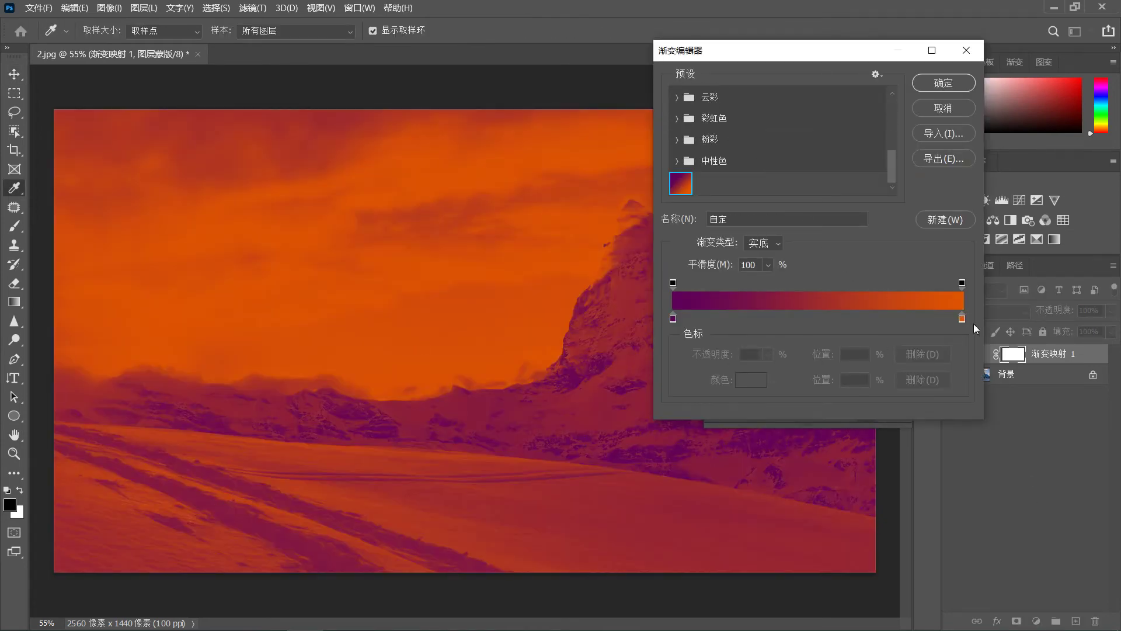
pyautogui.click(948, 83)
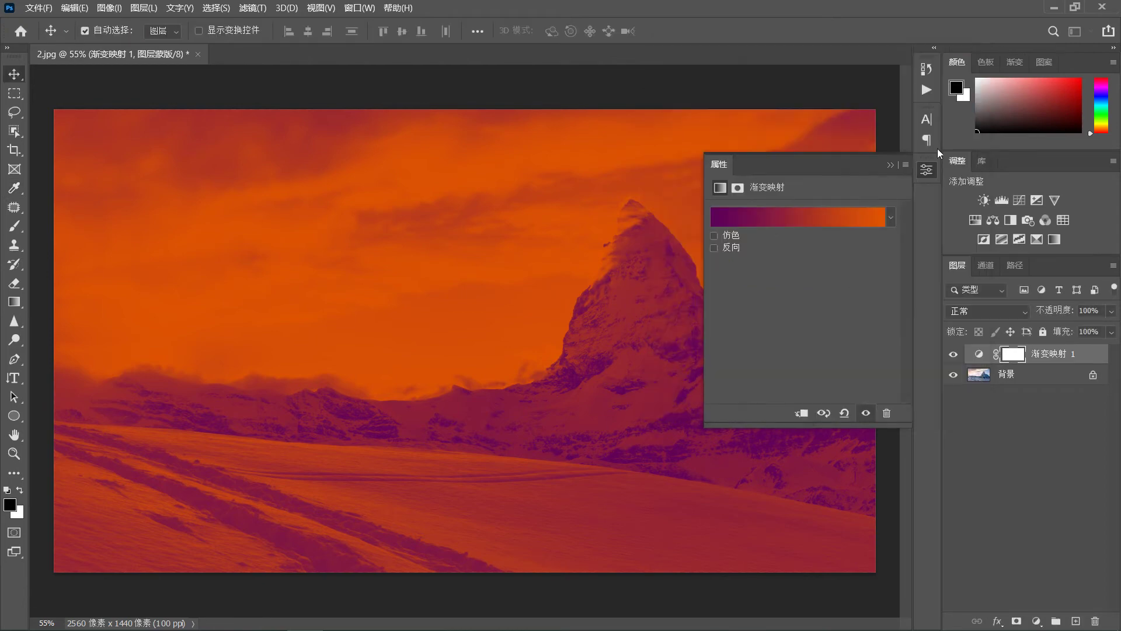
# Set the gradient map layer to Soft Light blend mode at 30% opacity.
pyautogui.click(889, 167)
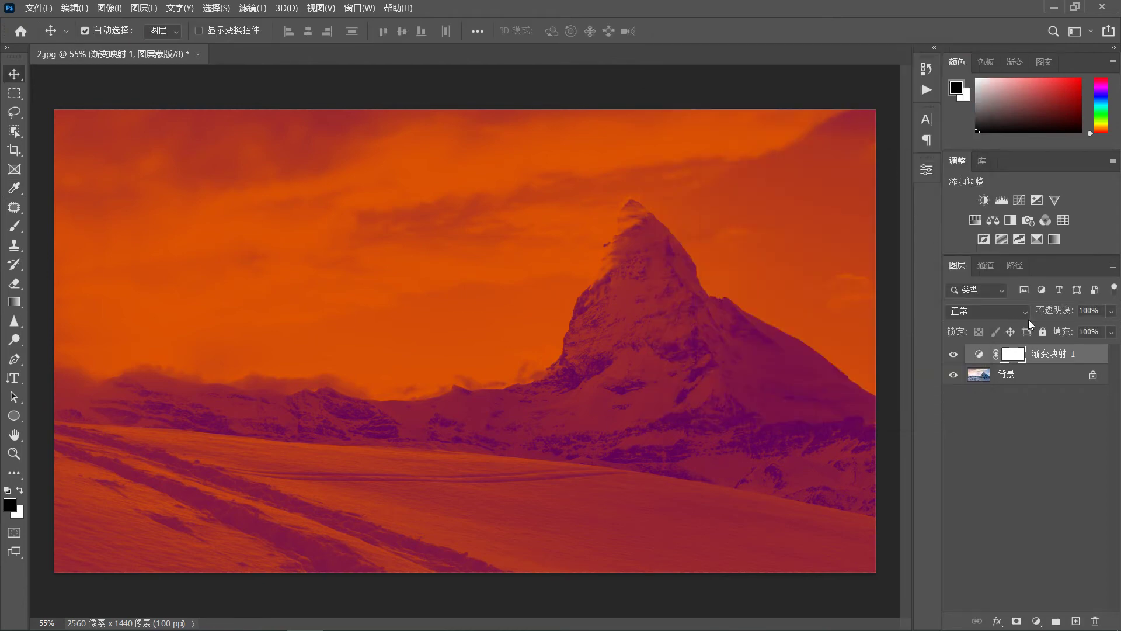
pyautogui.click(1017, 311)
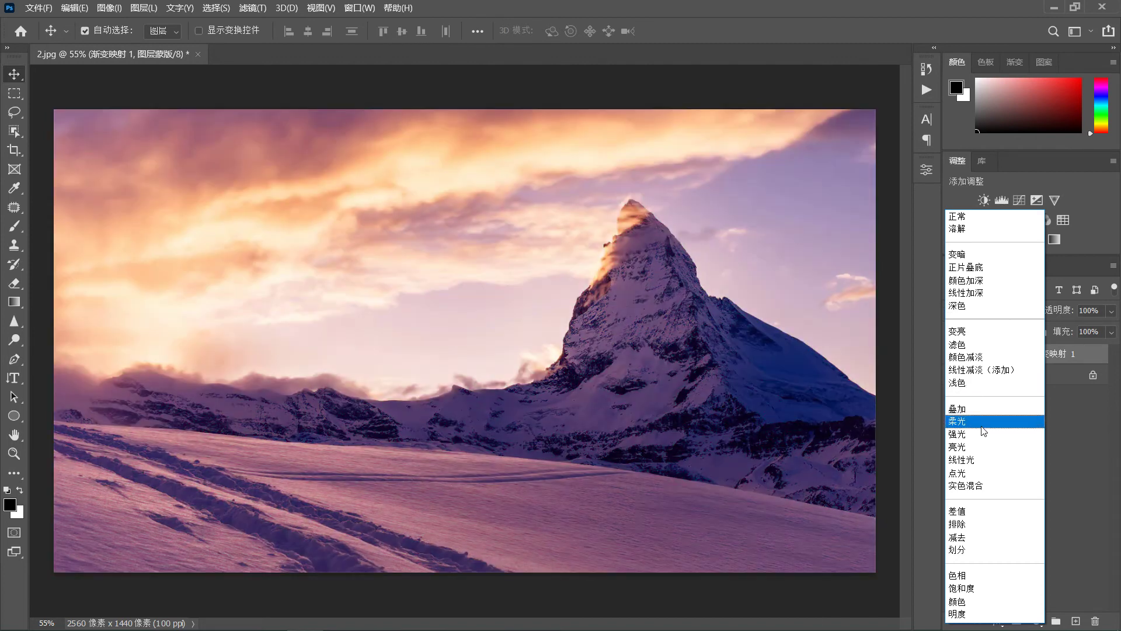
pyautogui.click(984, 422)
pyautogui.click(1110, 313)
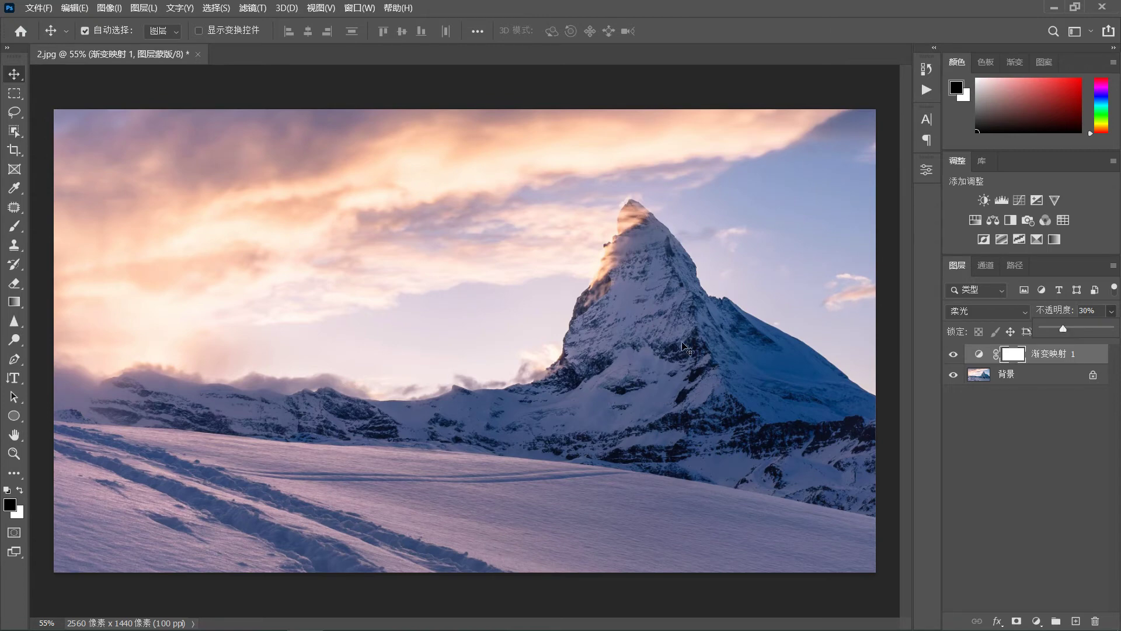
pyautogui.click(1055, 461)
pyautogui.click(1080, 357)
# Stamp visible layers into 图层 1 with Ctrl+Alt+Shift+E and delete the 渐变映射 1 layer.
pyautogui.press('ctrl')
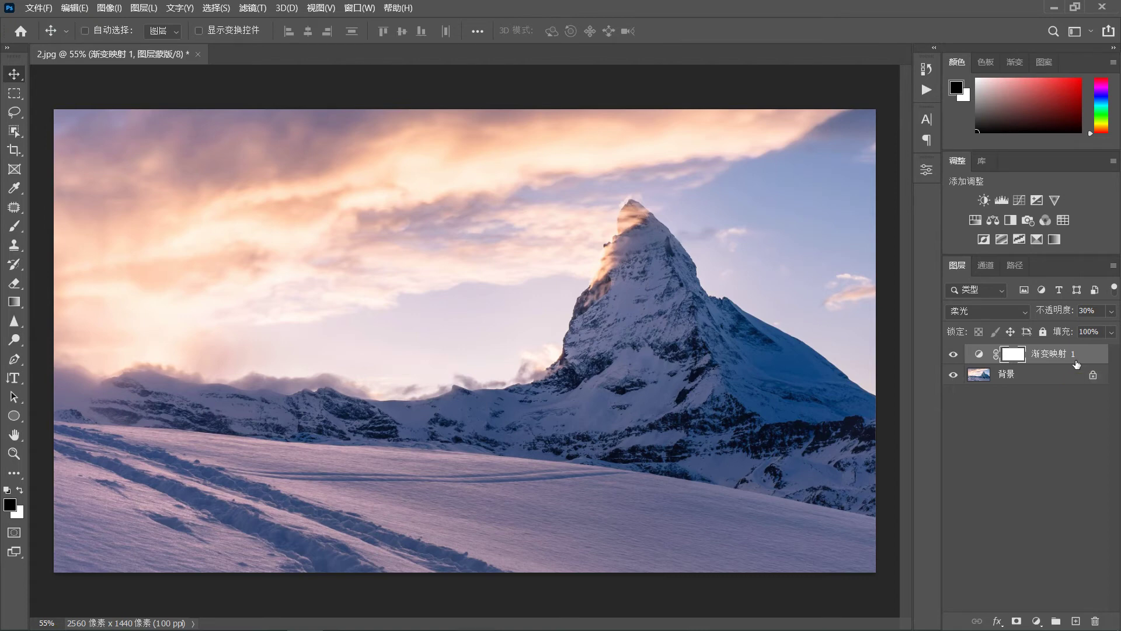
pyautogui.hotkey('ctrl', 'shift', 'alt', 'e')
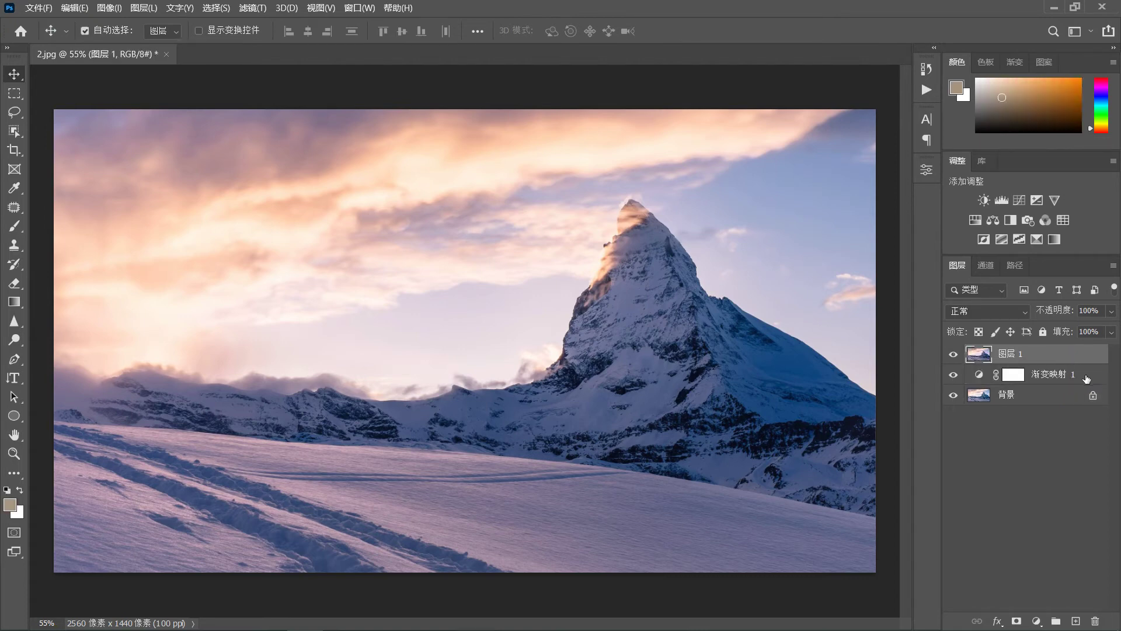
pyautogui.click(1087, 378)
pyautogui.doubleClick(1087, 378)
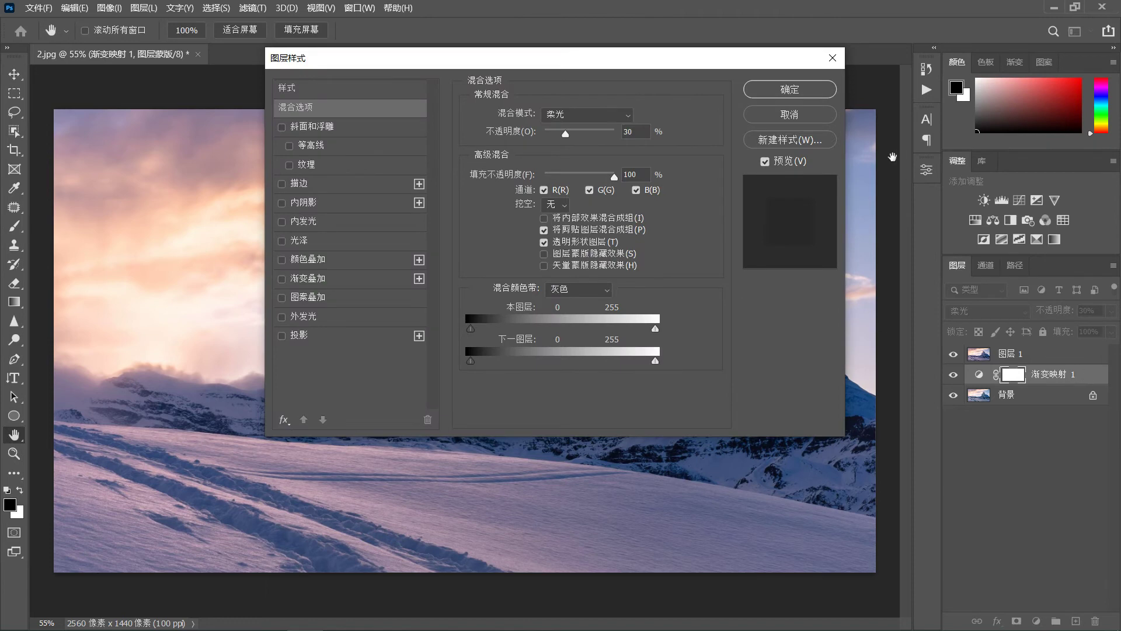
pyautogui.click(834, 52)
pyautogui.click(1097, 379)
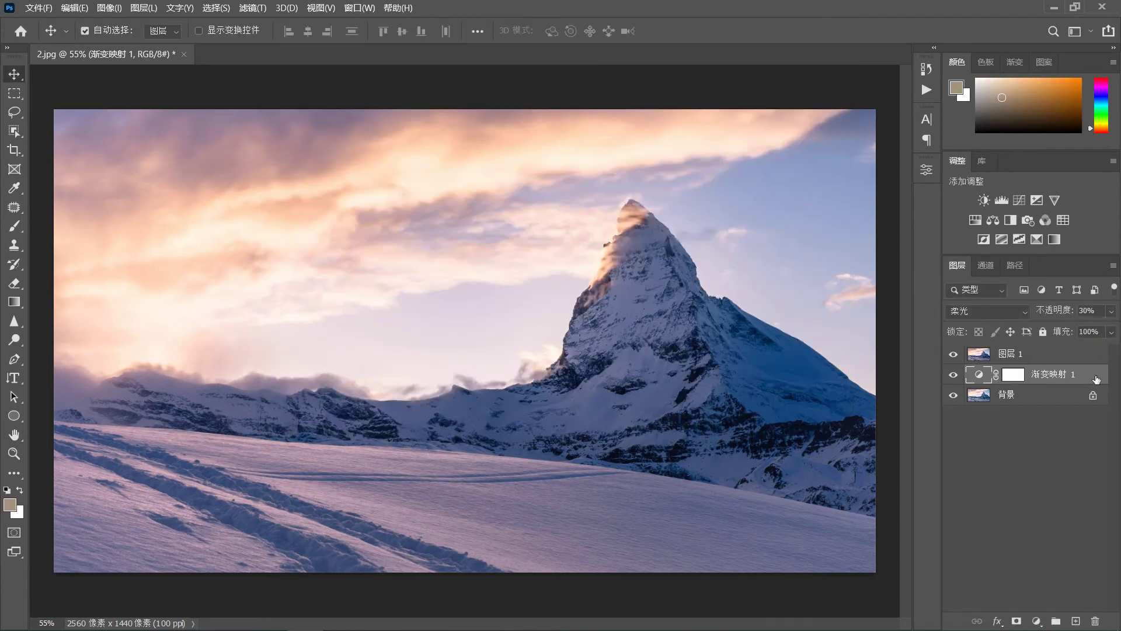
pyautogui.press('Delete')
pyautogui.click(1030, 361)
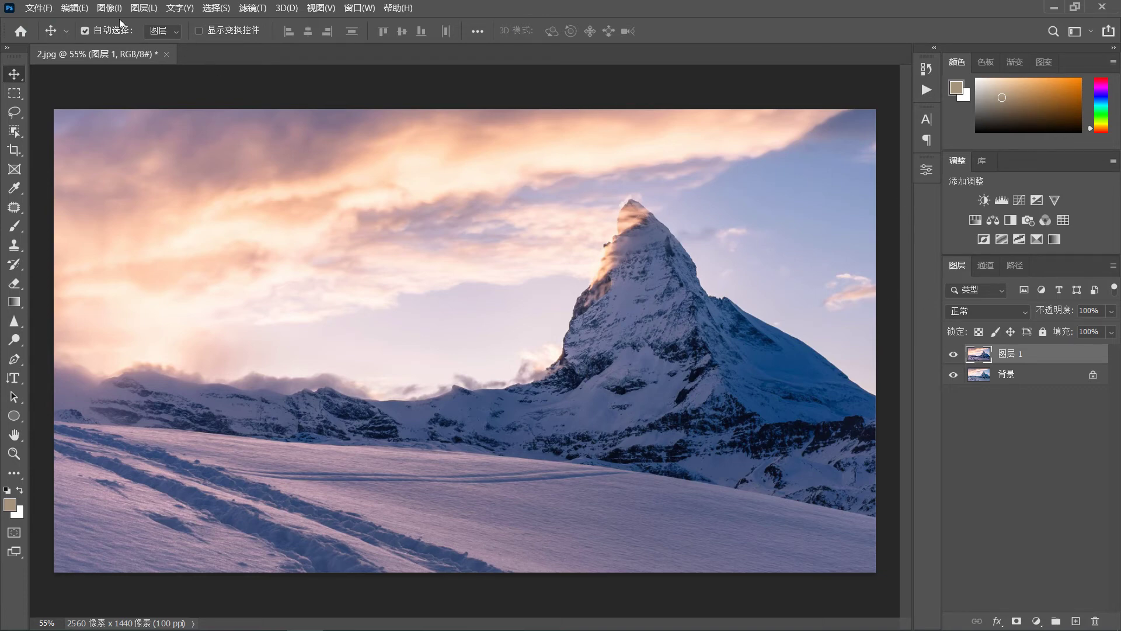
# Enlarge the canvas by 40 px each way to 2600×1480 with a white extension.
pyautogui.click(107, 8)
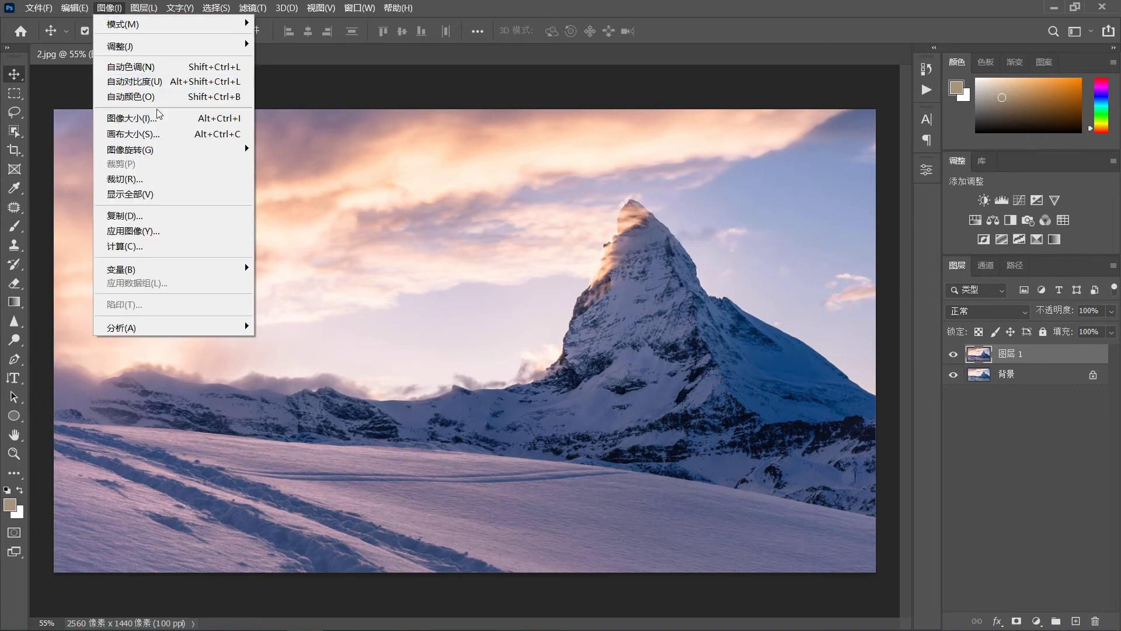
pyautogui.click(158, 135)
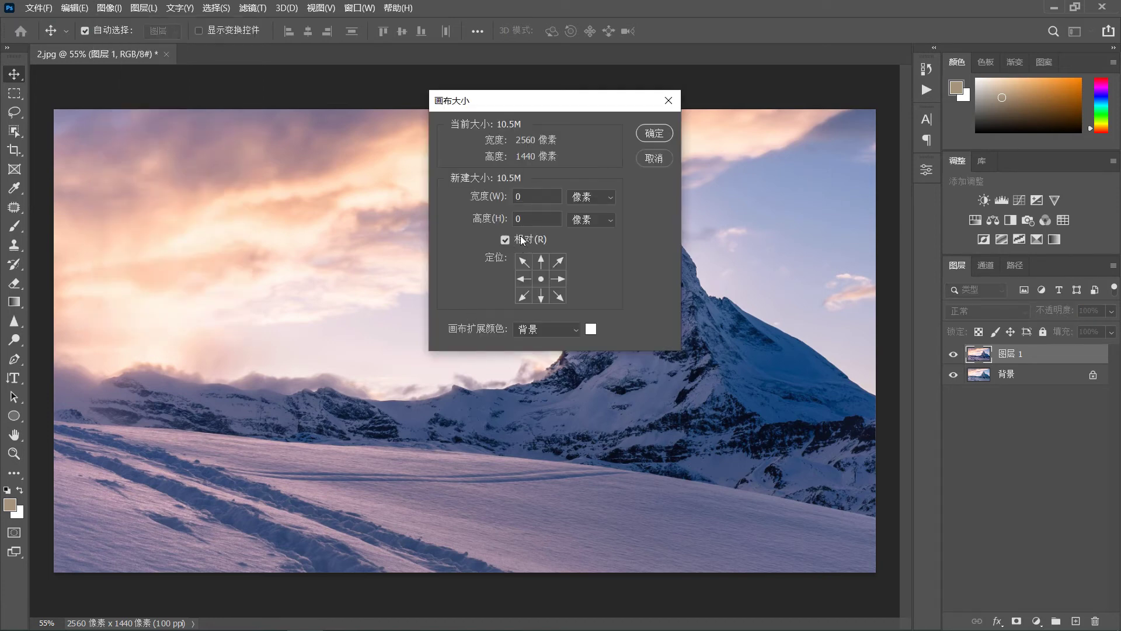
pyautogui.click(537, 196)
pyautogui.write('40')
pyautogui.write('40')
pyautogui.click(652, 135)
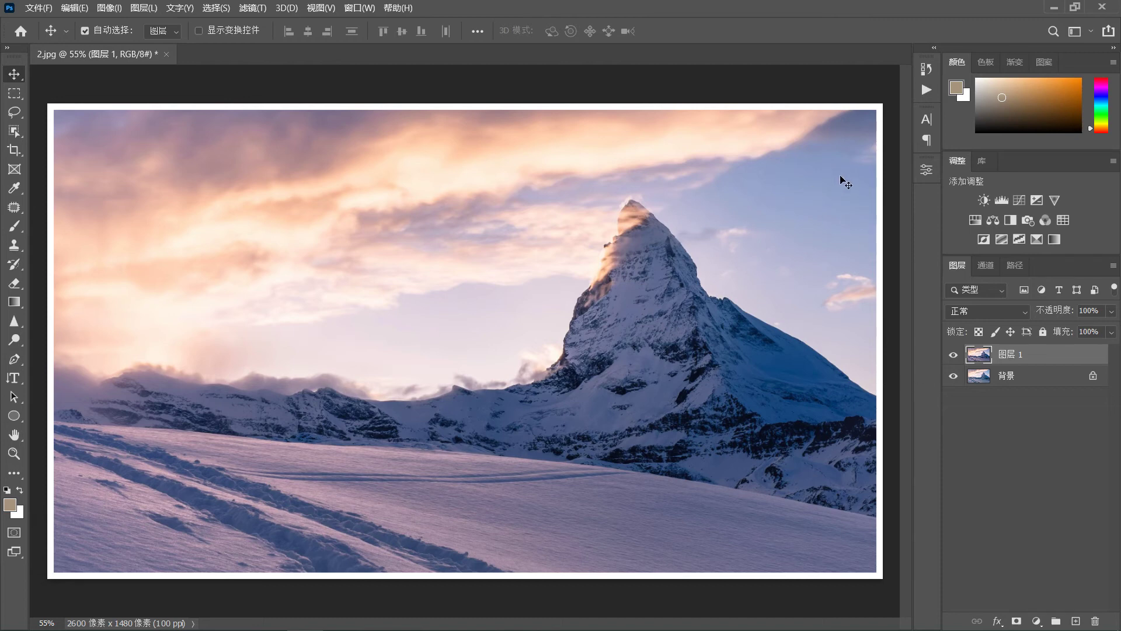
# Choose the Vertical Type tool and set the text colour to white (ffffff).
pyautogui.click(13, 378)
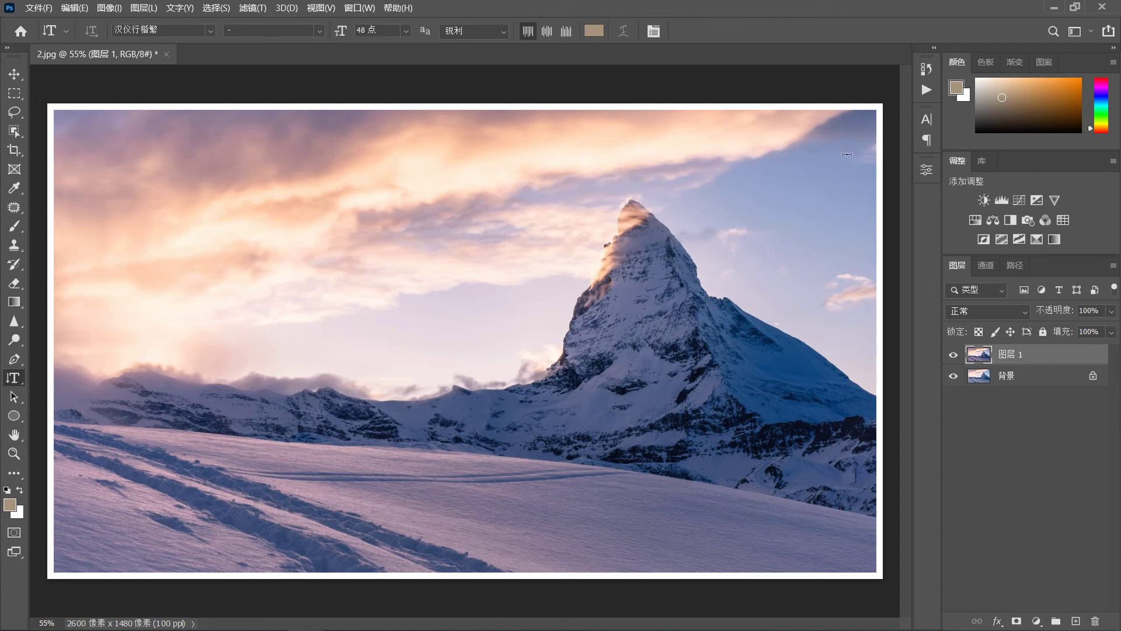
pyautogui.click(594, 30)
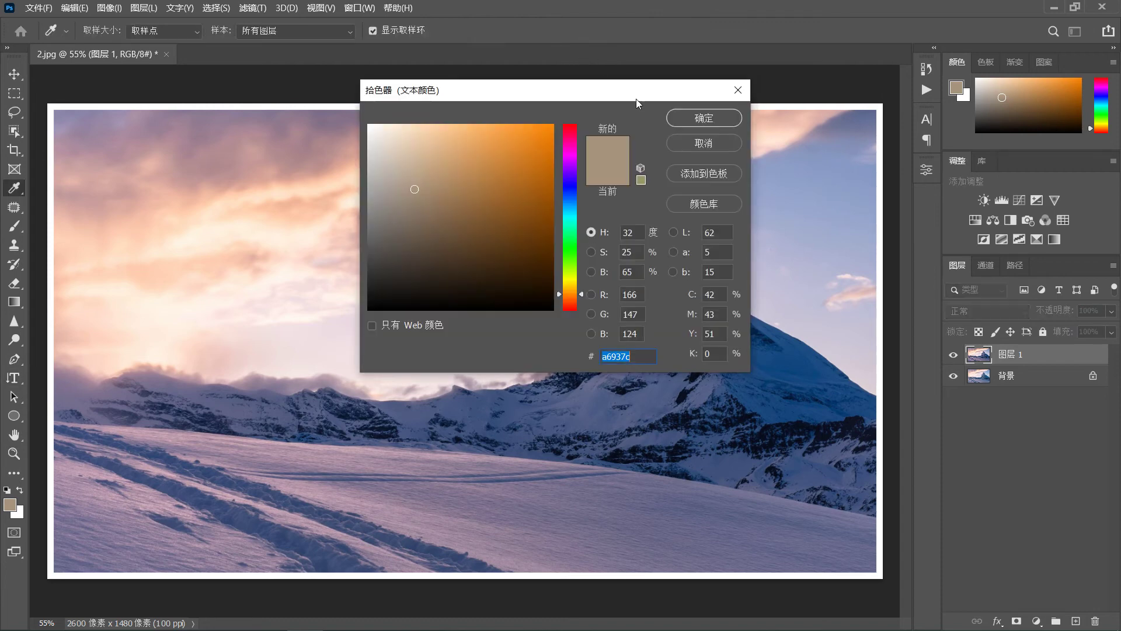
pyautogui.write('ffffff')
pyautogui.click(715, 118)
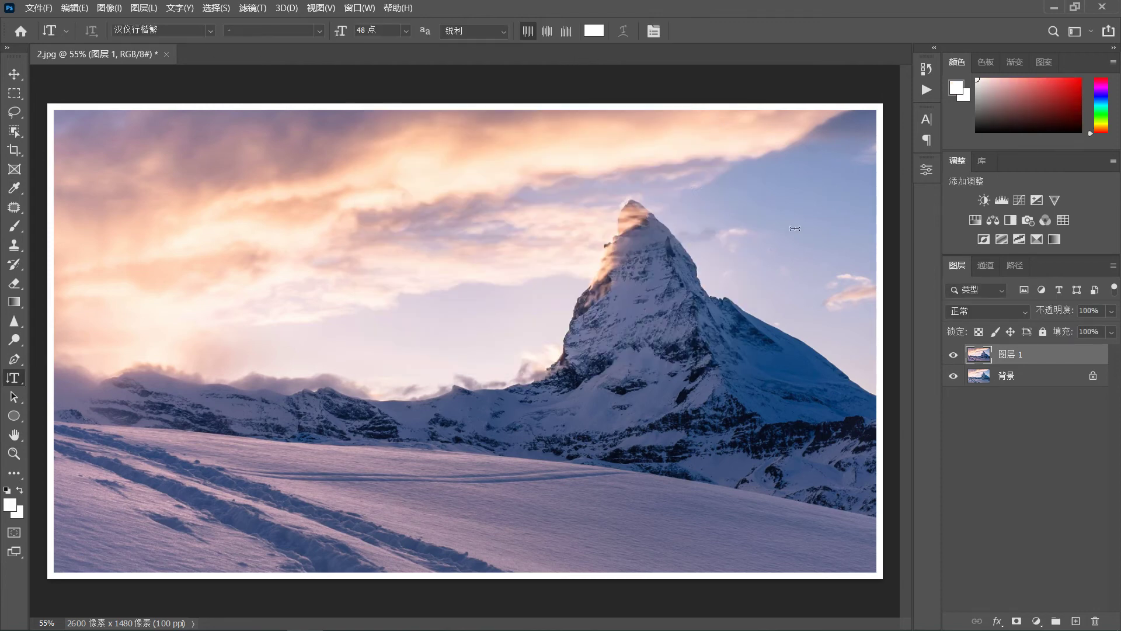
# Type the vertical caption 摄于二一年六月 near the top right and commit it.
pyautogui.click(850, 147)
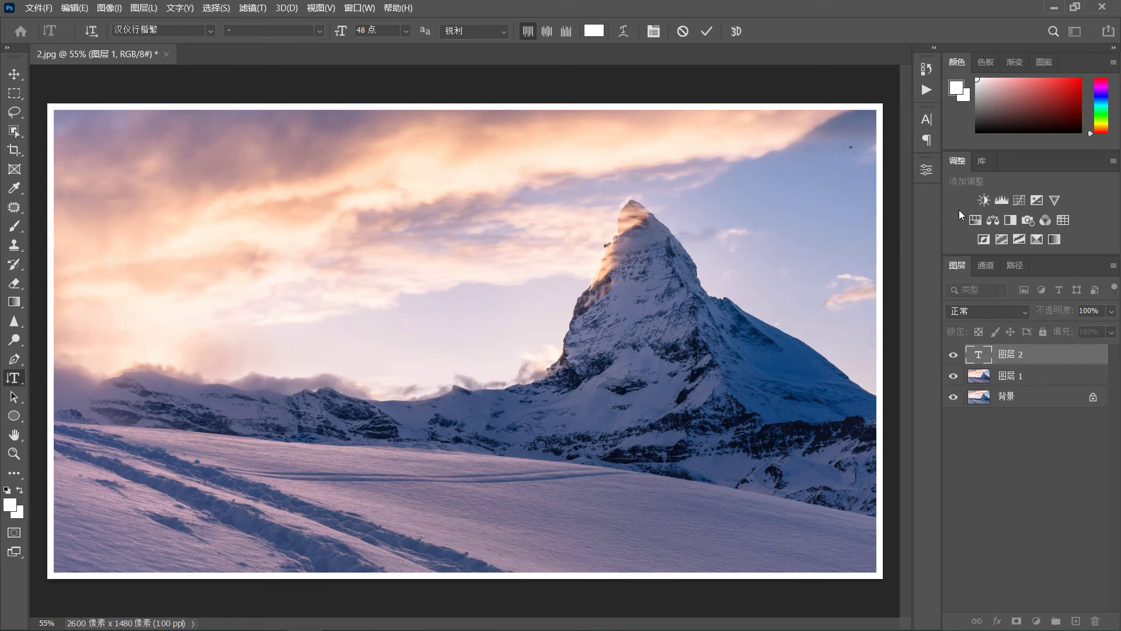
pyautogui.write("she'yu")
pyautogui.press('space')
pyautogui.write('eryinian')
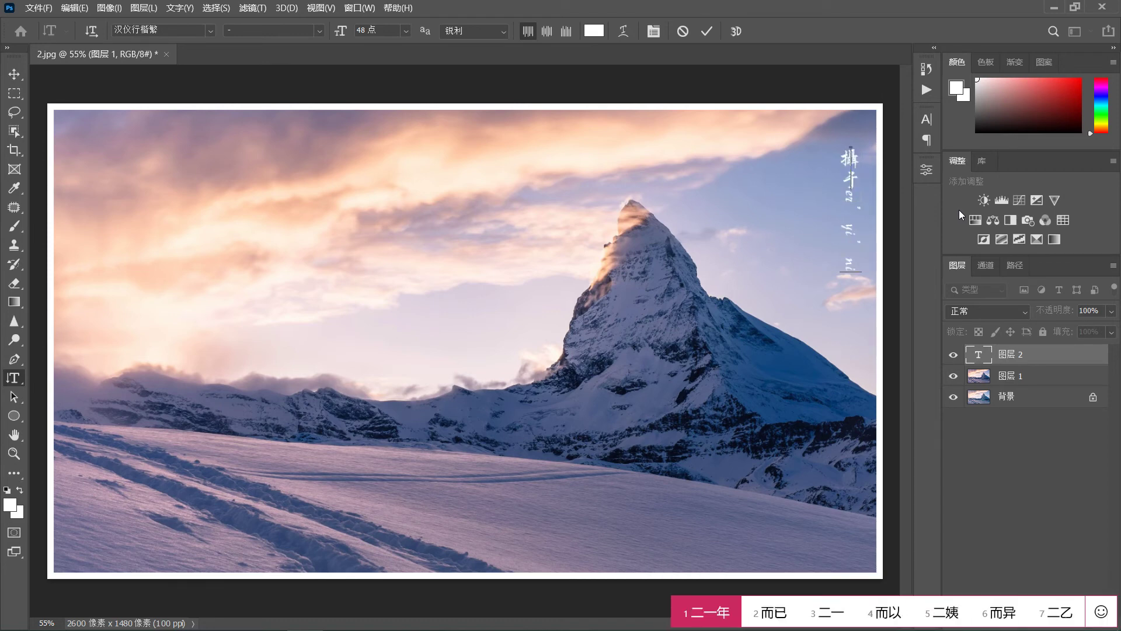
pyautogui.press('space')
pyautogui.write('liuyue')
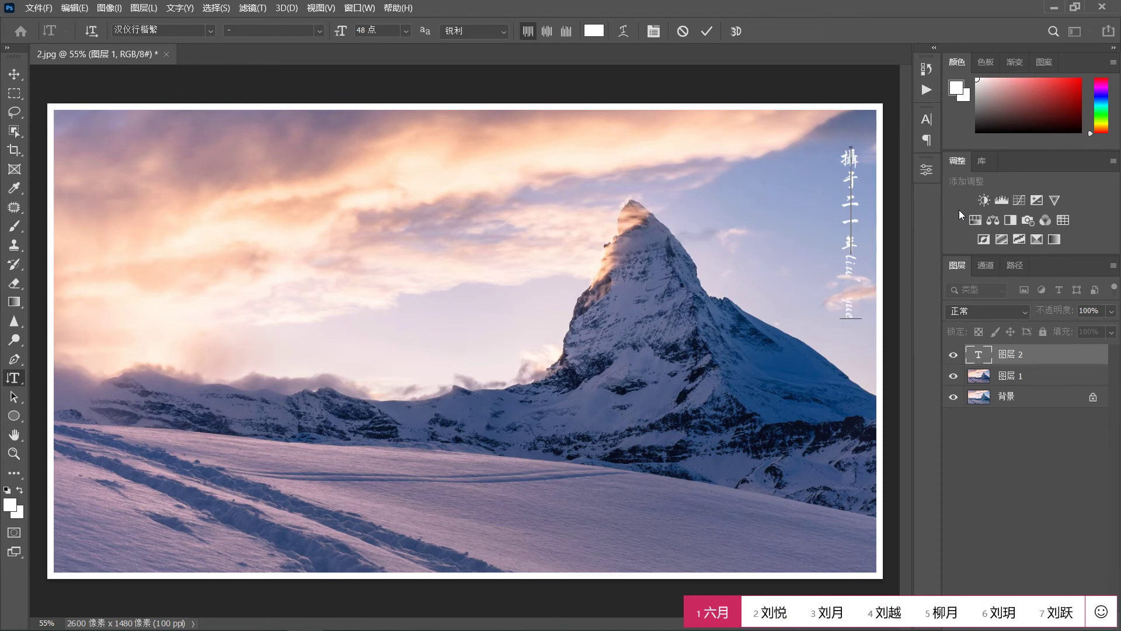
pyautogui.press('space')
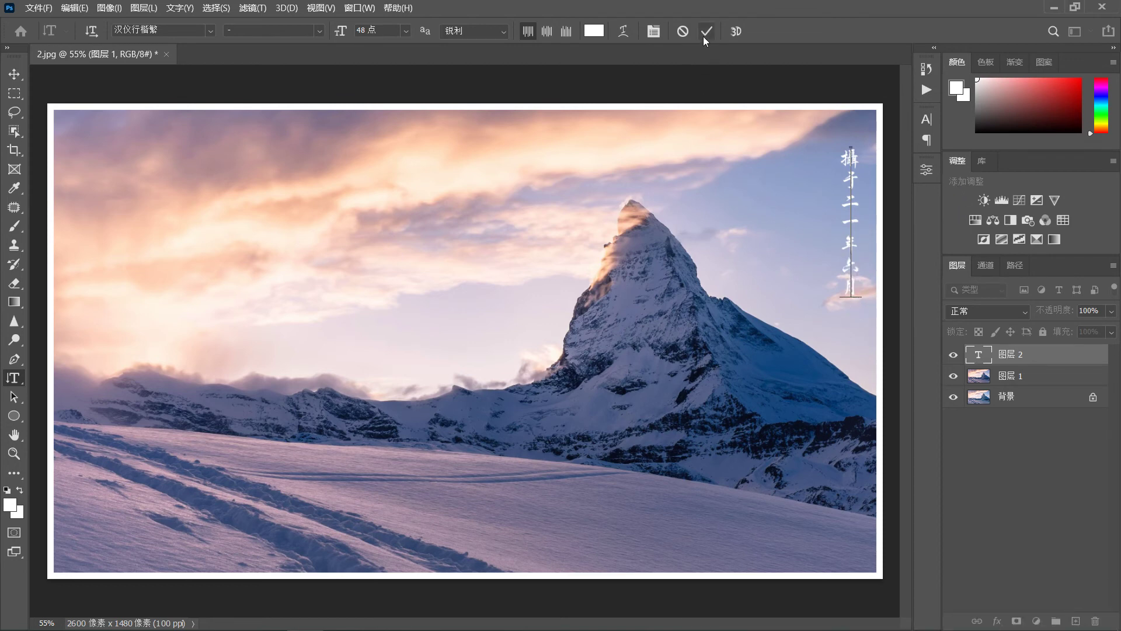
pyautogui.click(707, 31)
# Nudge the date caption slightly to the right and stop recording the action.
pyautogui.click(14, 75)
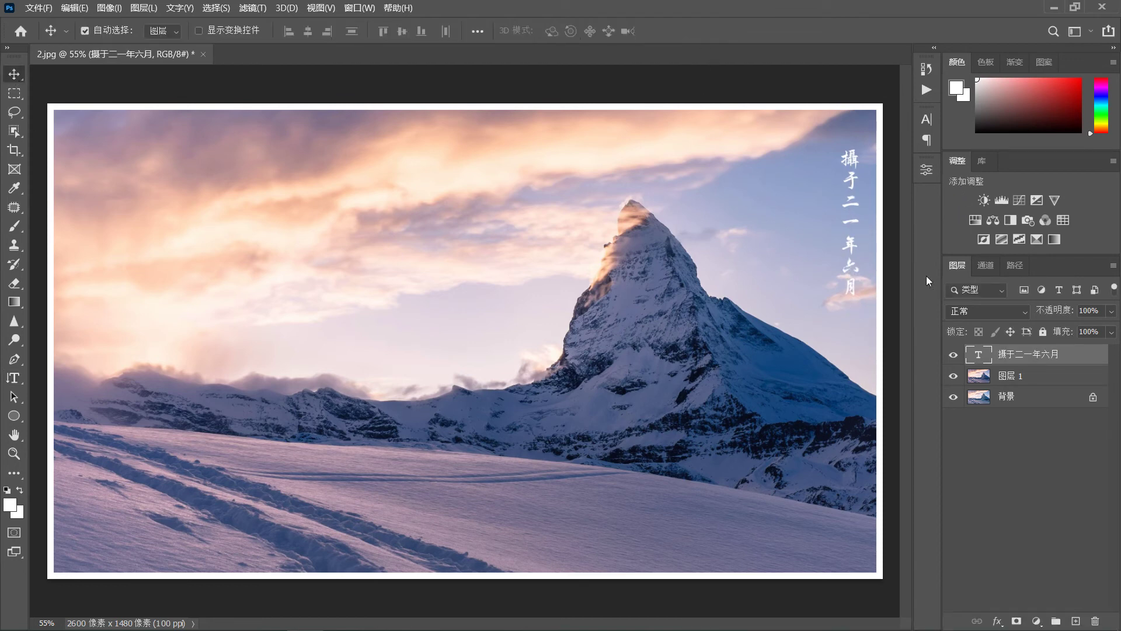
pyautogui.moveTo(853, 162); pyautogui.dragTo(863, 137)
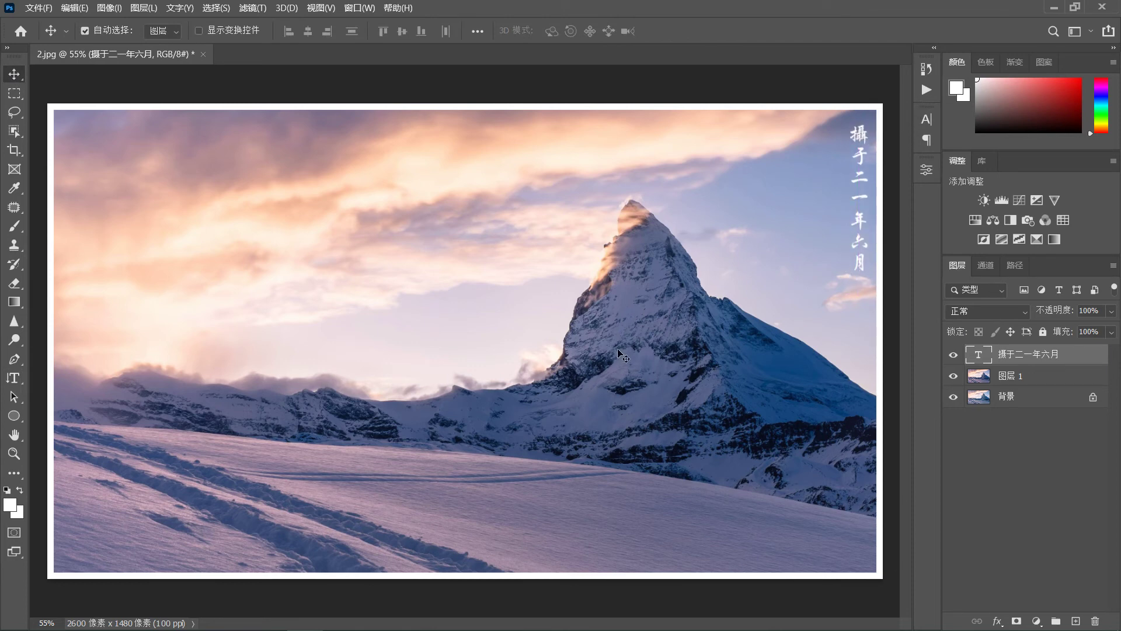
pyautogui.click(927, 91)
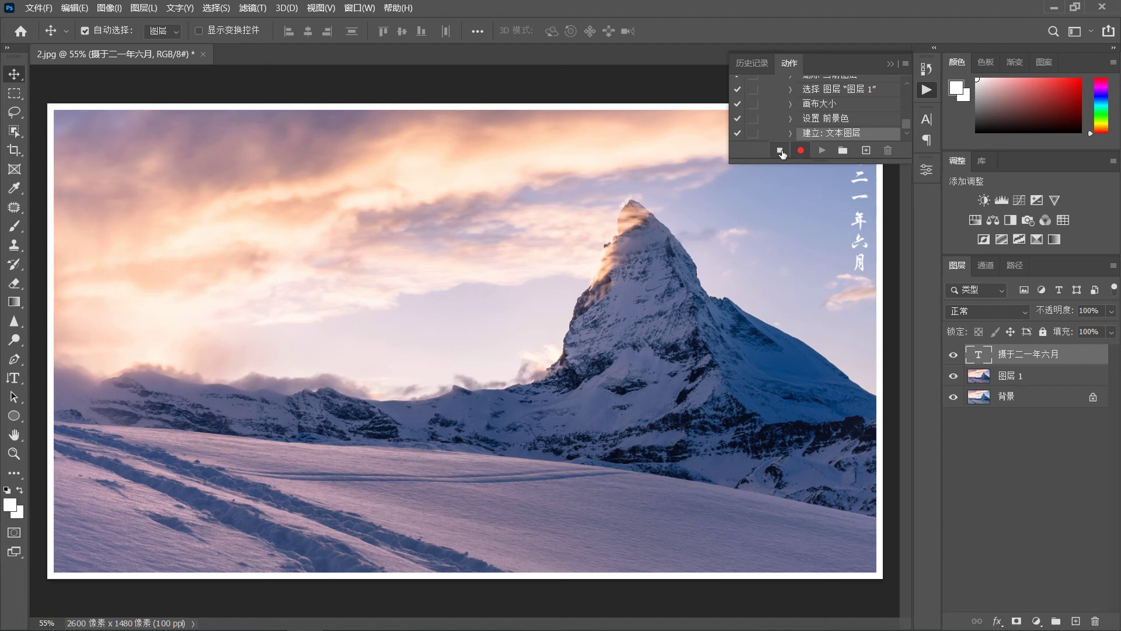
pyautogui.click(781, 151)
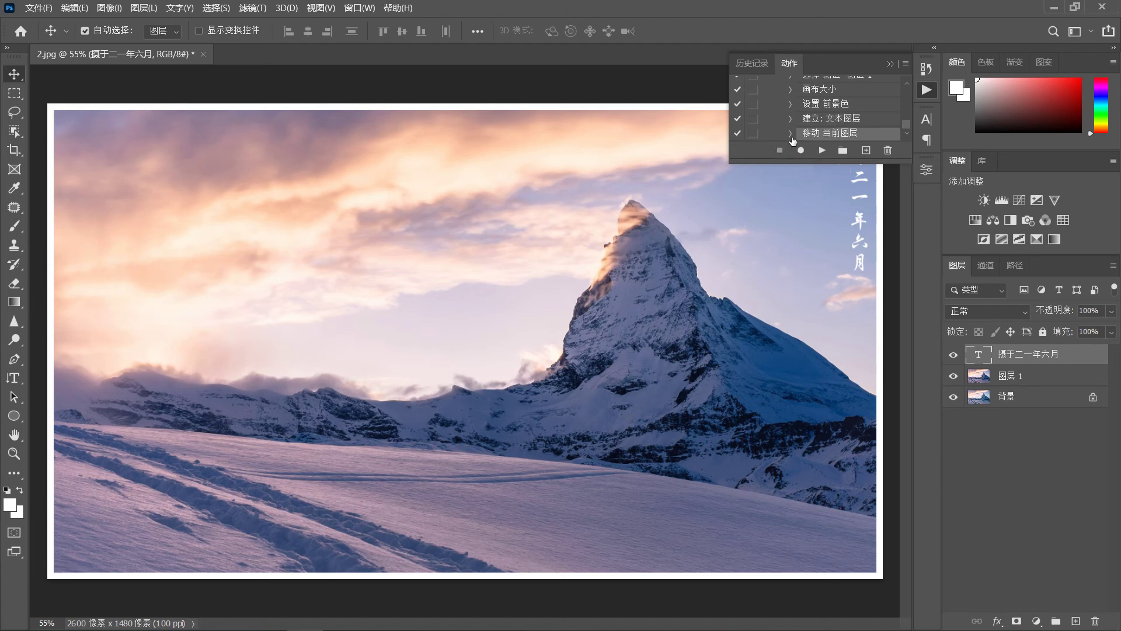
# Collapse 动作 1 and the 我的动作 action set in the Actions list.
pyautogui.scroll(1, 831, 121)
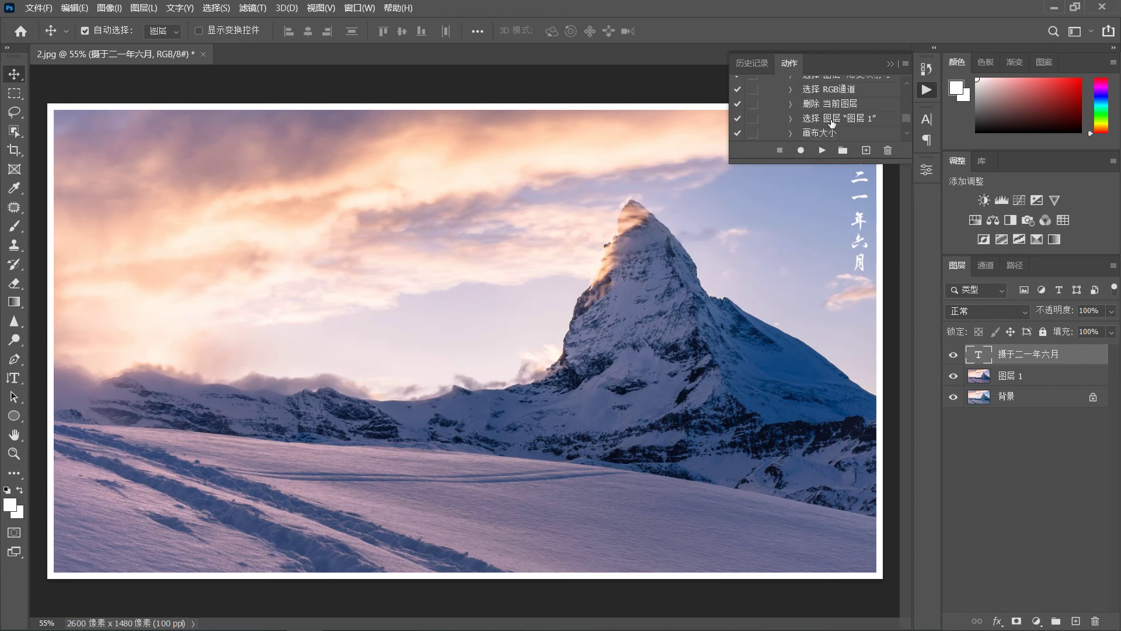
pyautogui.scroll(1, 832, 120)
pyautogui.scroll(1, 835, 119)
pyautogui.scroll(1, 837, 116)
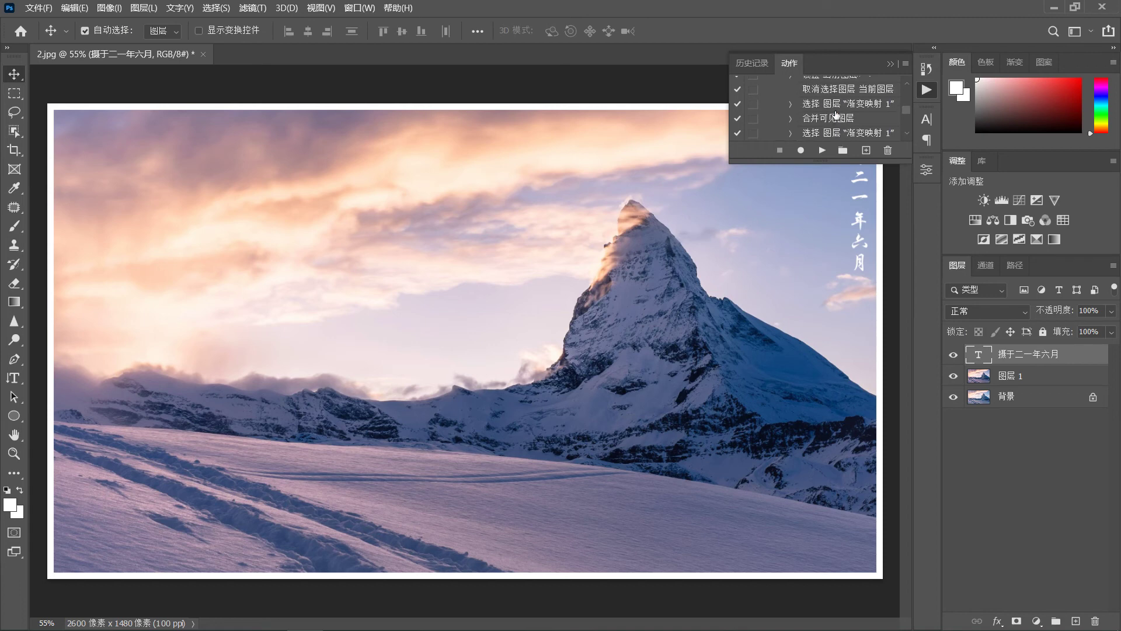
pyautogui.scroll(2, 837, 115)
pyautogui.scroll(2, 837, 115)
pyautogui.scroll(1, 835, 115)
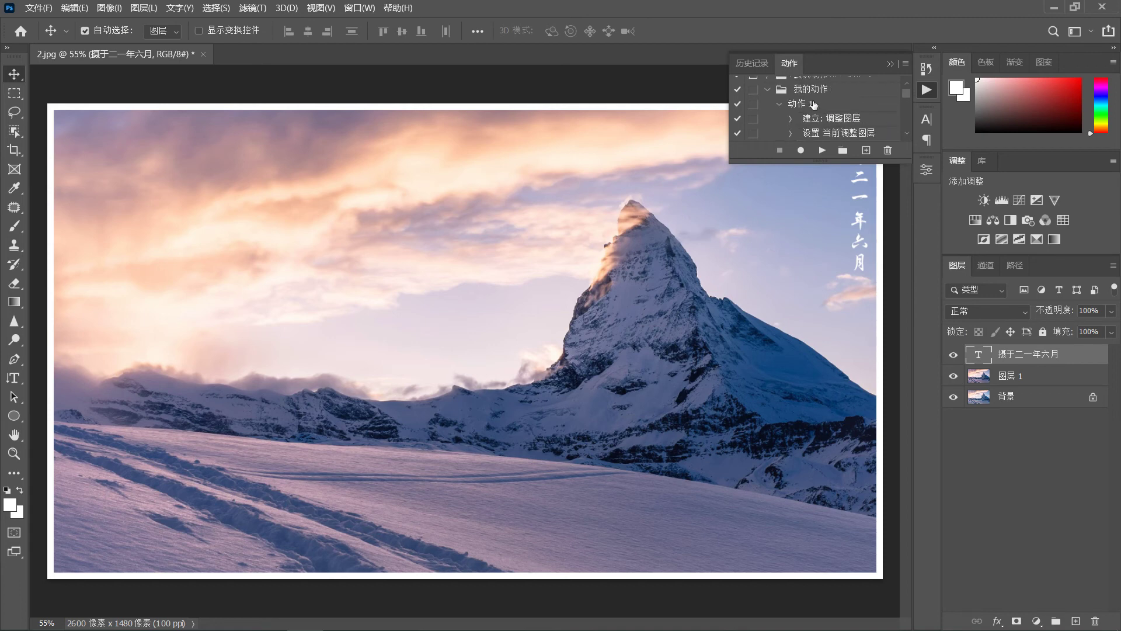
pyautogui.click(781, 106)
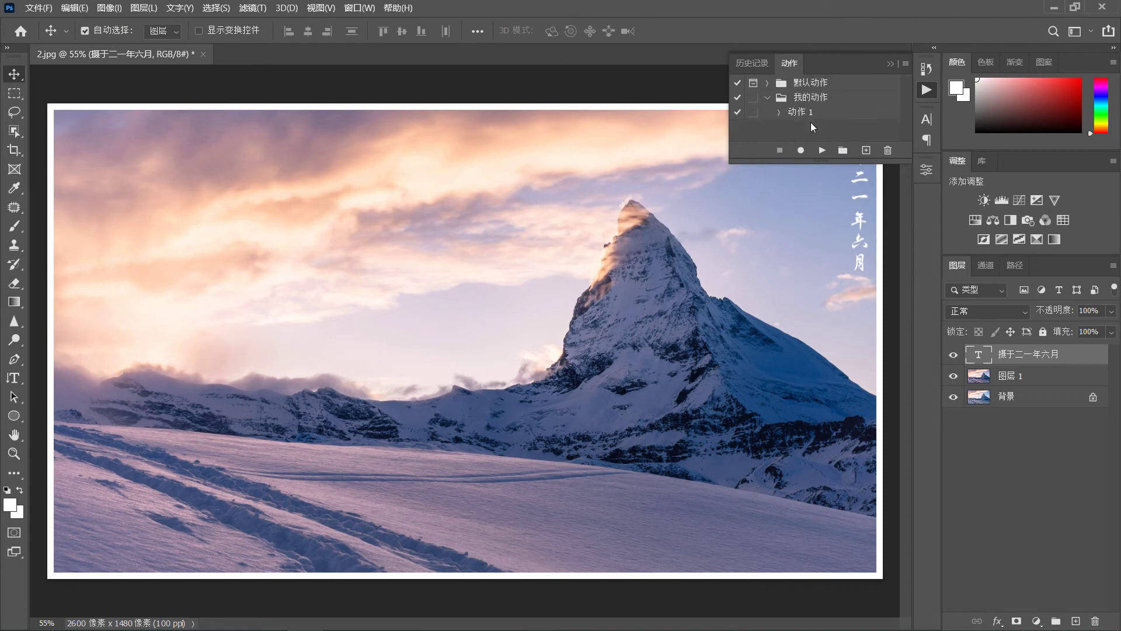
pyautogui.click(827, 97)
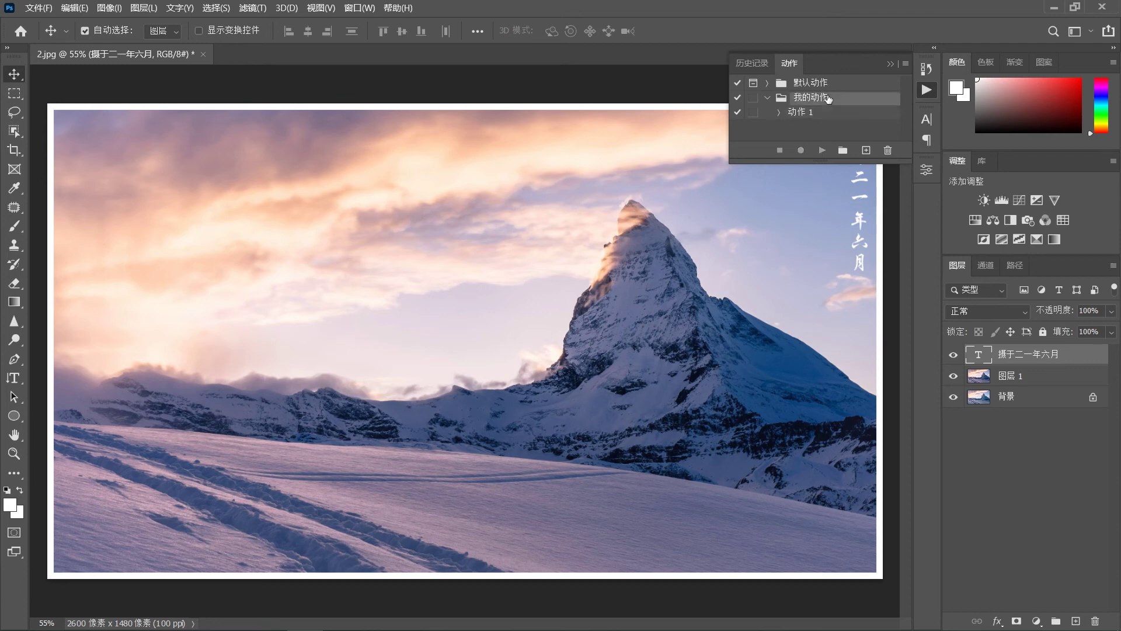
pyautogui.click(768, 97)
# Open the snowy lake photo 3.jpg and fit it to the window.
pyautogui.click(892, 63)
pyautogui.click(39, 7)
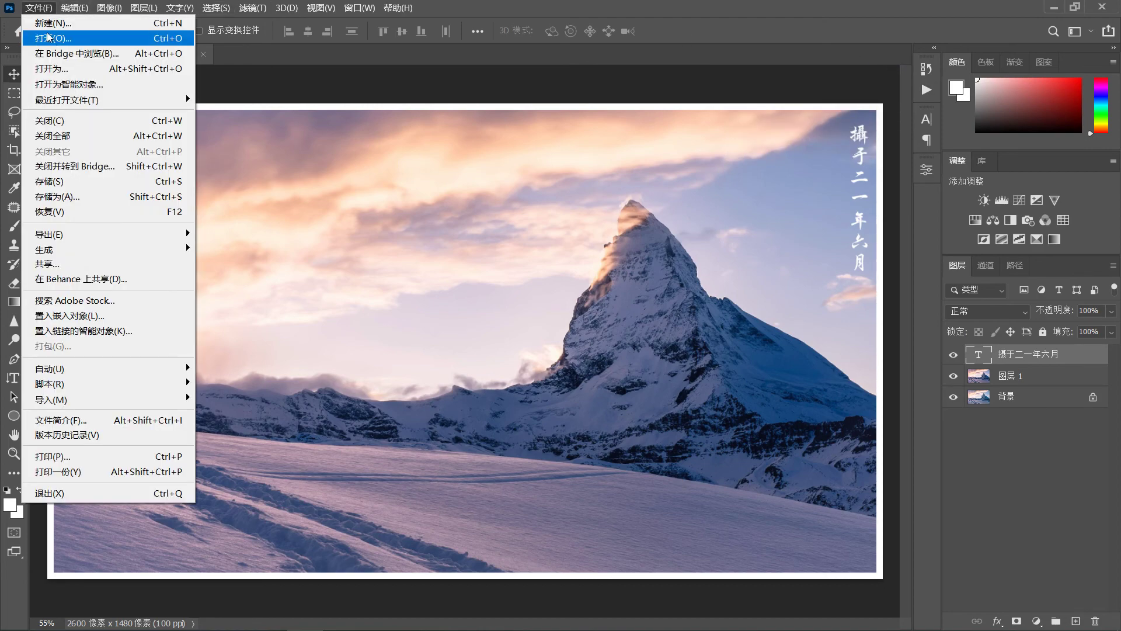
pyautogui.click(48, 37)
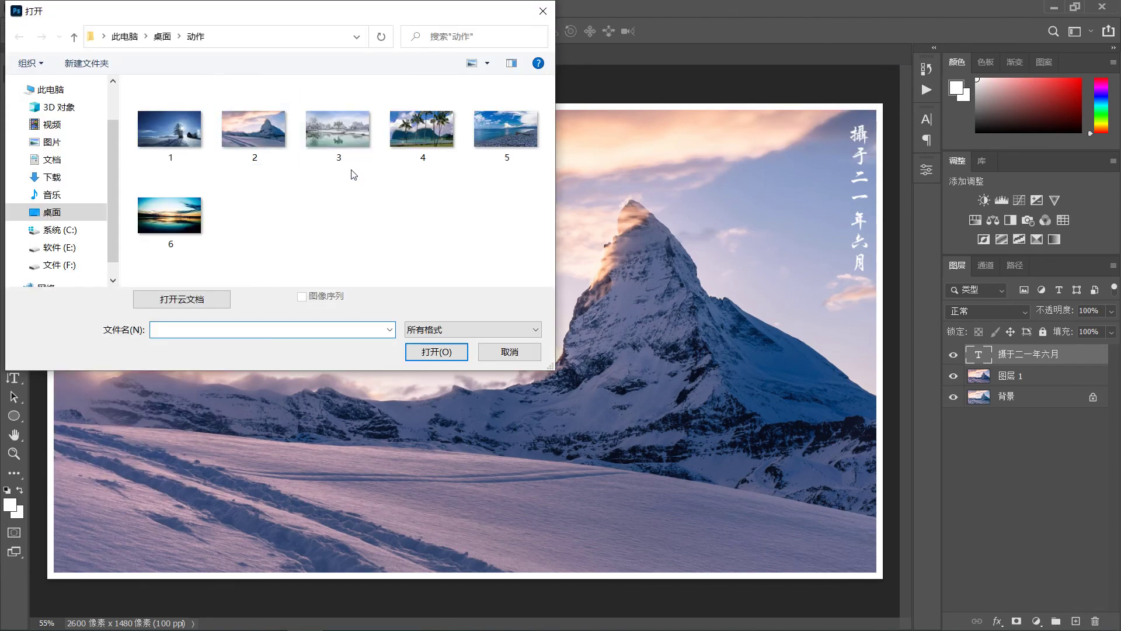
pyautogui.click(342, 130)
pyautogui.click(438, 353)
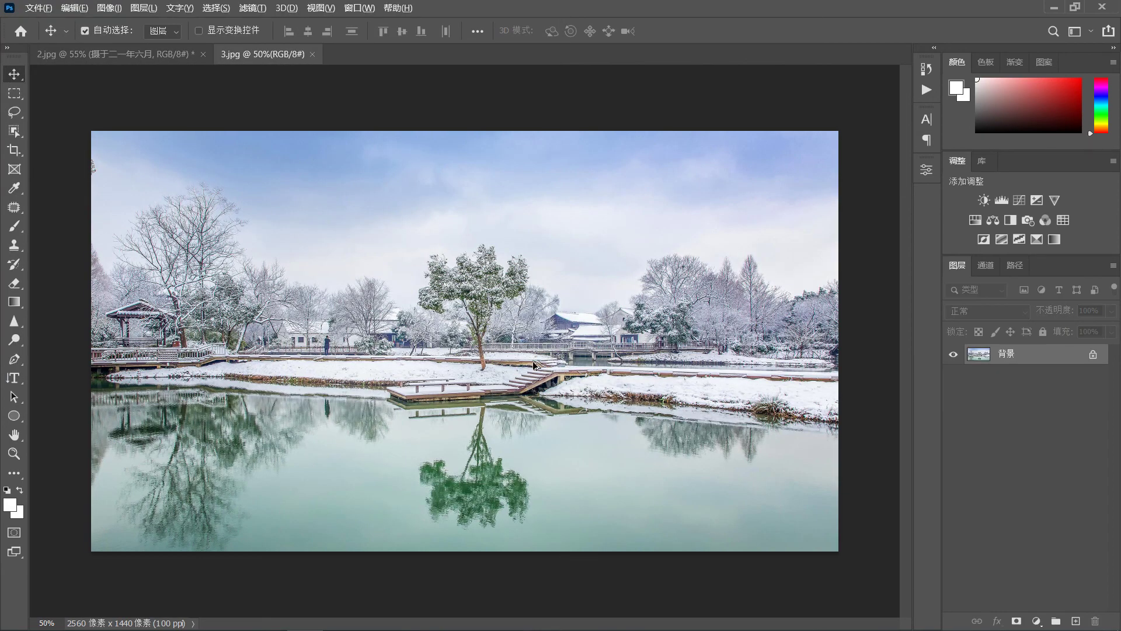
pyautogui.hotkey('ctrl', '0')
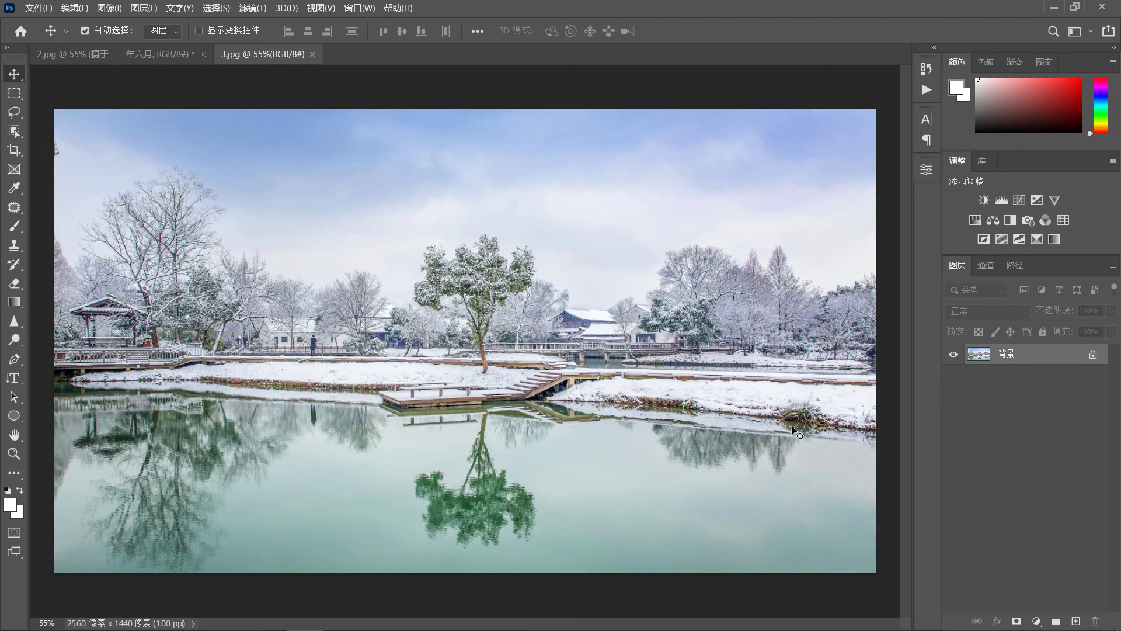
# Play 动作 1 from 我的动作 on the photo, then compare it with and without the effect.
pyautogui.click(925, 90)
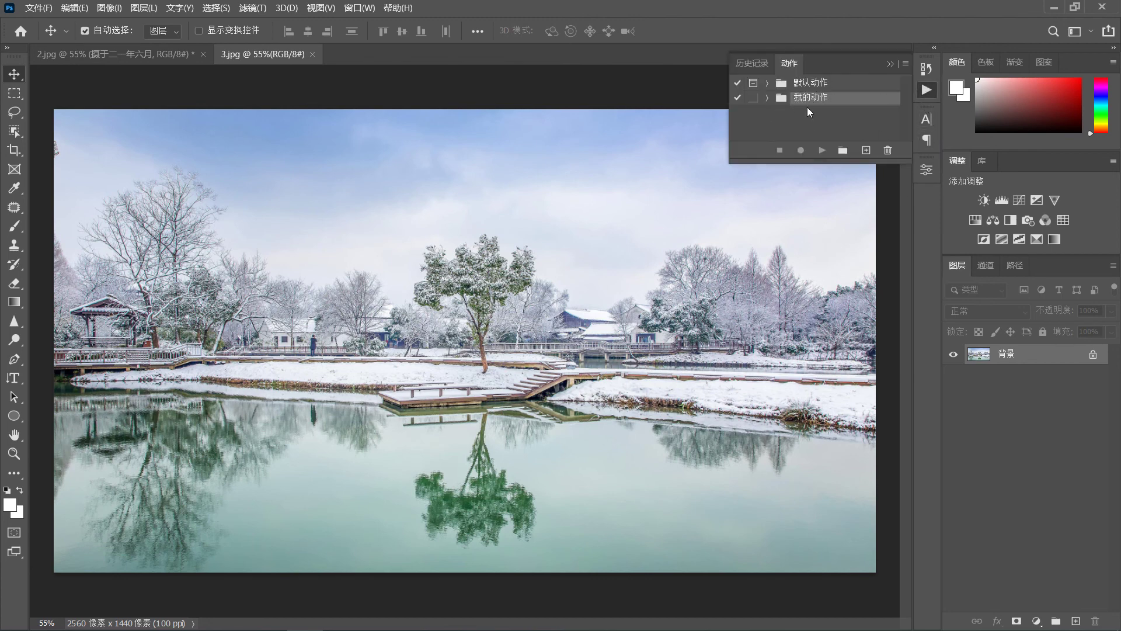
pyautogui.click(767, 98)
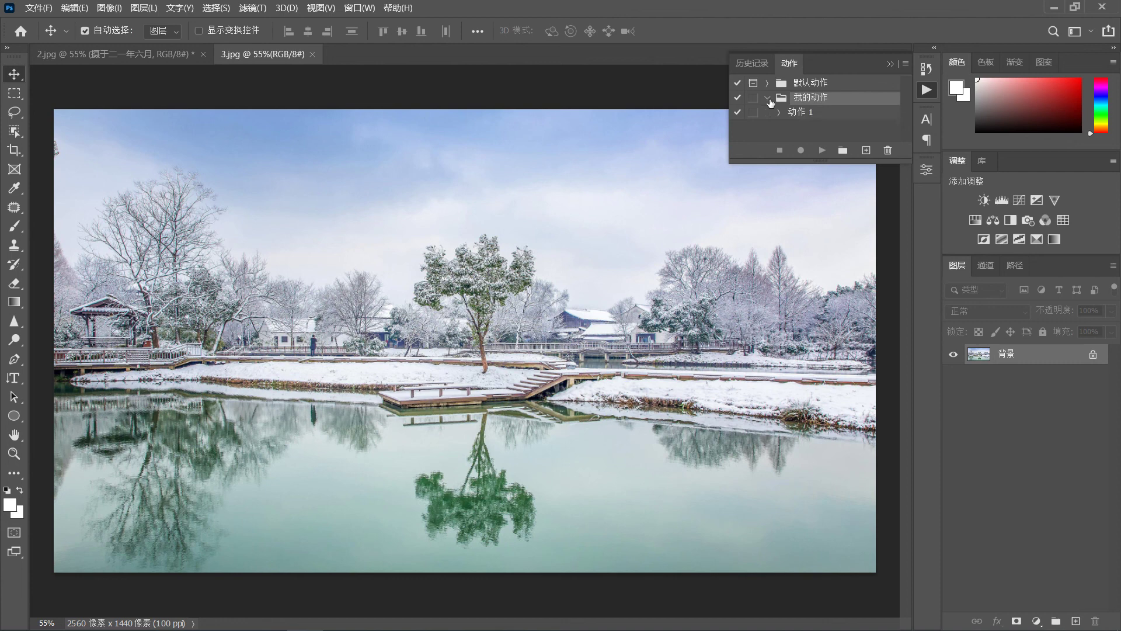
pyautogui.click(826, 115)
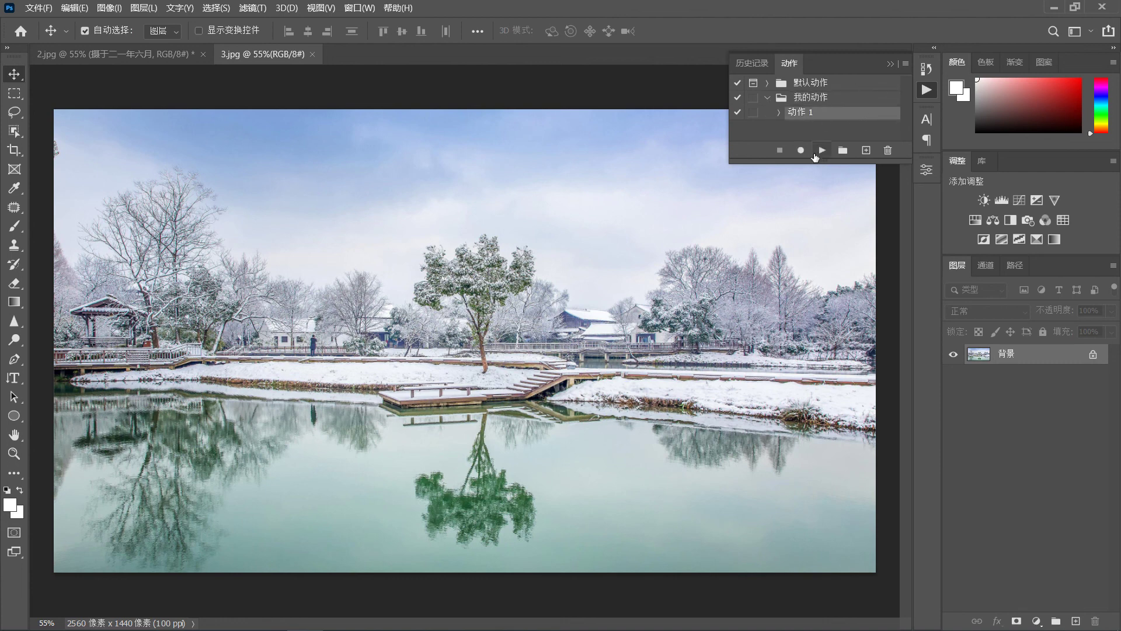
pyautogui.click(823, 151)
pyautogui.click(890, 61)
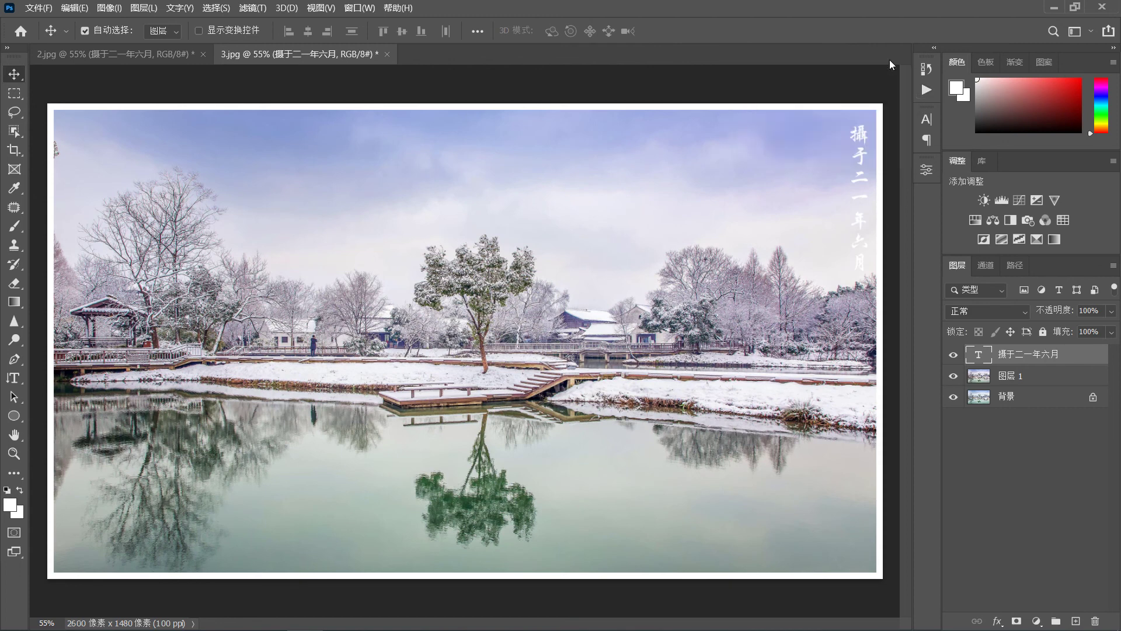
pyautogui.keyDown('alt'); pyautogui.click(953, 399); pyautogui.keyUp('alt')
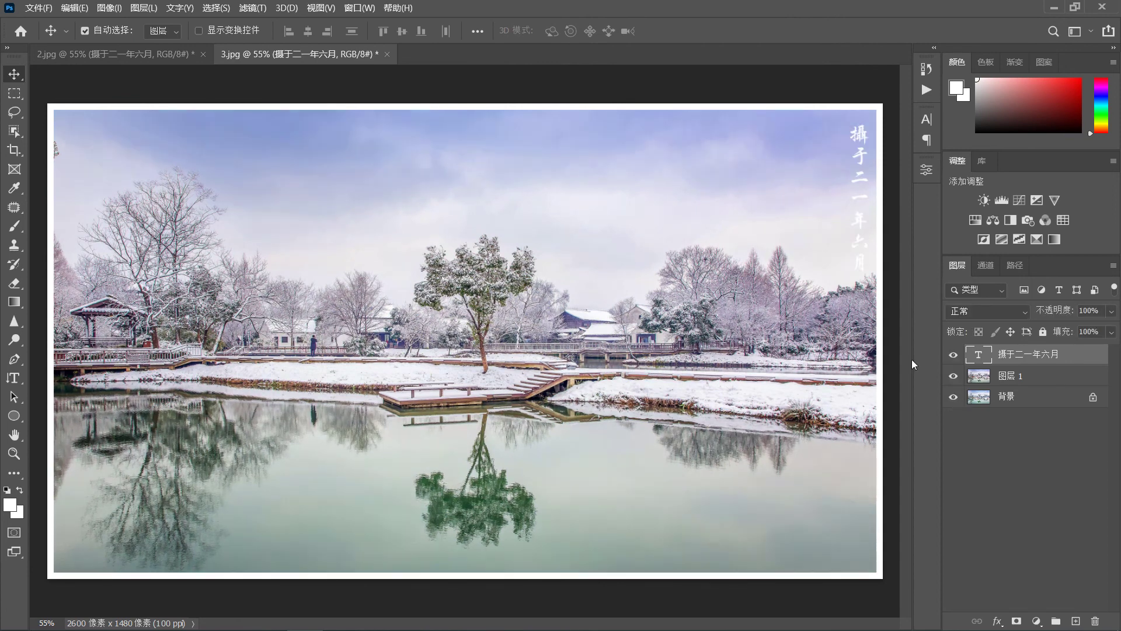